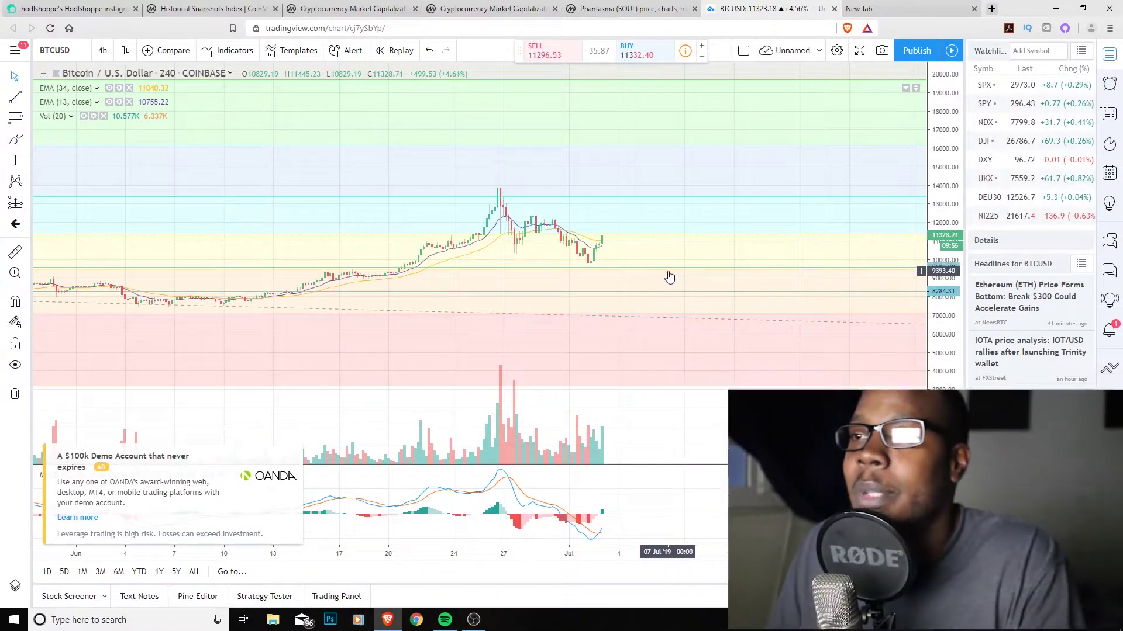
{"action": "scroll", "coordinate": [657, 276], "scroll_direction": "up", "scroll_amount": 1}
{"action": "scroll", "coordinate": [626, 274], "scroll_direction": "up", "scroll_amount": 2}
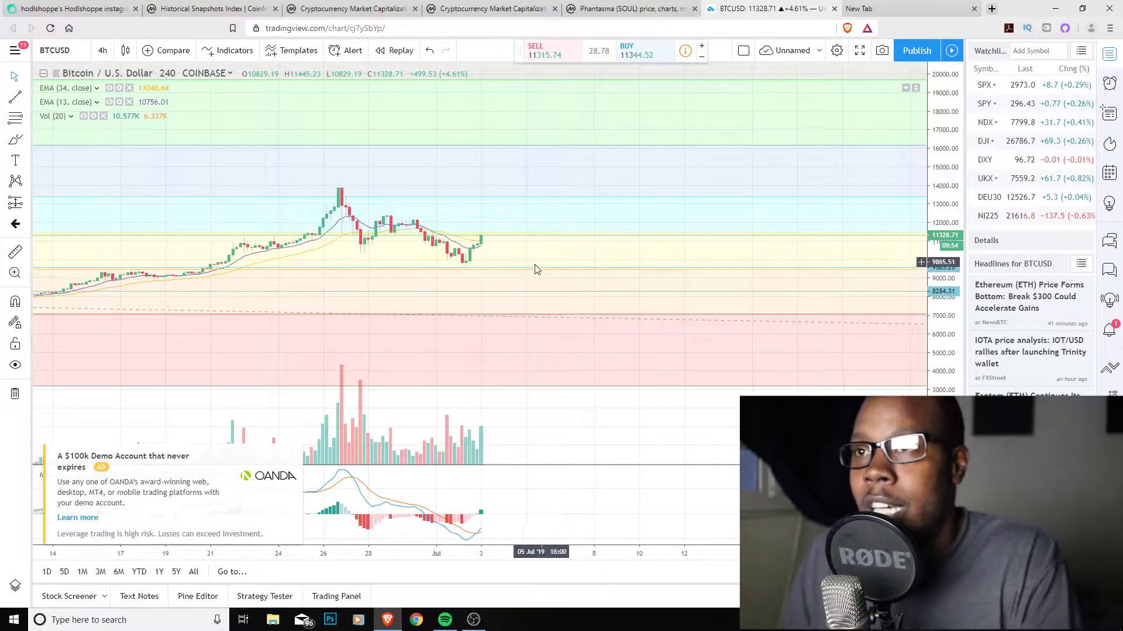
{"action": "scroll", "coordinate": [527, 262], "scroll_direction": "down", "scroll_amount": 2}
{"action": "scroll", "coordinate": [645, 272], "scroll_direction": "up", "scroll_amount": 1}
{"action": "scroll", "coordinate": [641, 283], "scroll_direction": "up", "scroll_amount": 2}
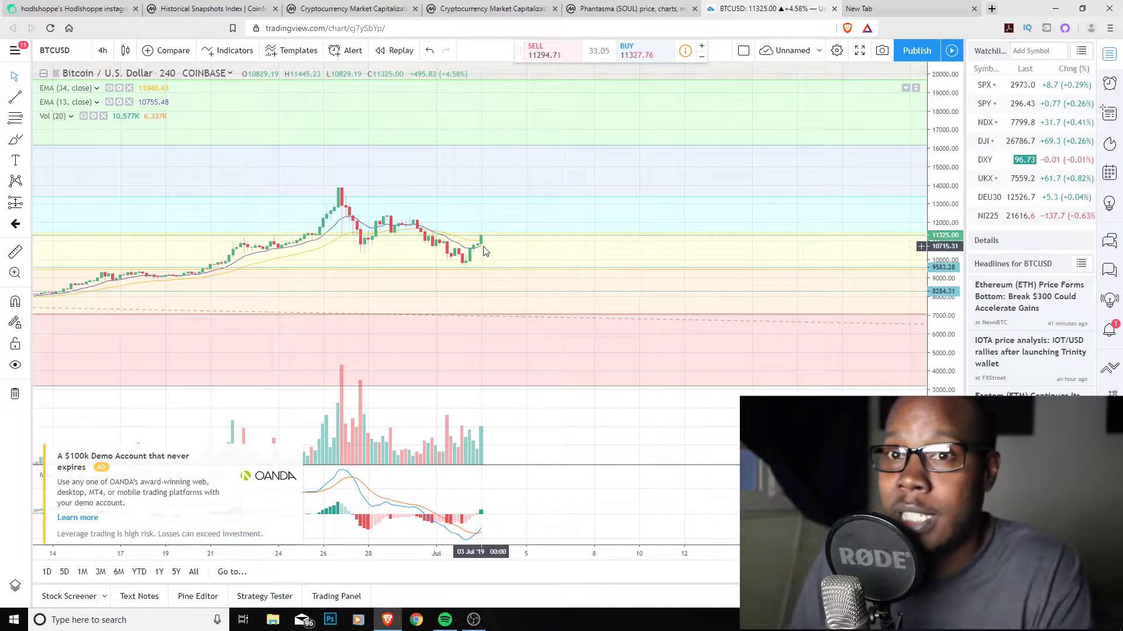
{"action": "mouse_move", "coordinate": [503, 542]}
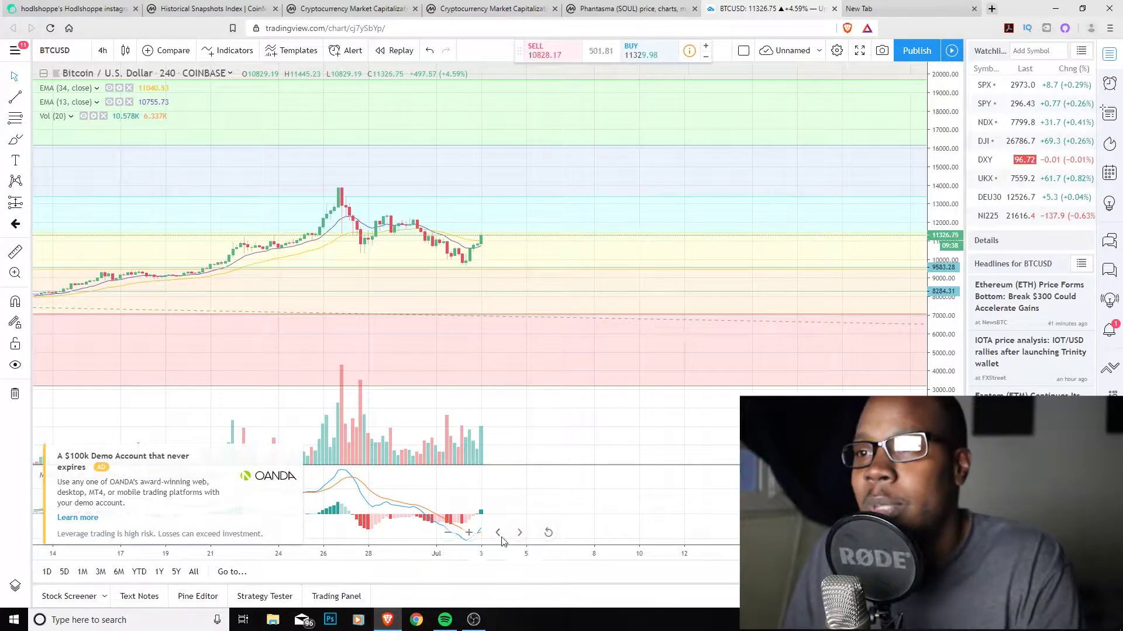
Pan the BTCUSD 4-hour chart slightly toward earlier candles to show April through July
{"action": "left_click_drag", "start_coordinate": [491, 526], "coordinate": [496, 526]}
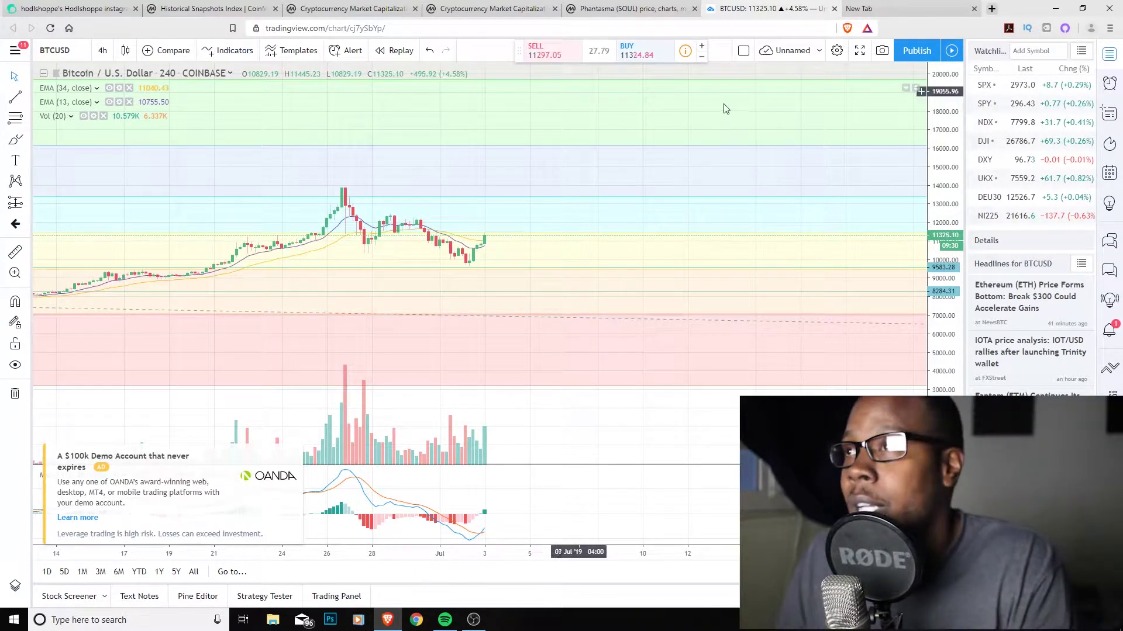
{"action": "scroll", "coordinate": [638, 186], "scroll_direction": "down", "scroll_amount": 2}
{"action": "scroll", "coordinate": [637, 187], "scroll_direction": "down", "scroll_amount": 2}
{"action": "scroll", "coordinate": [637, 185], "scroll_direction": "down", "scroll_amount": 2}
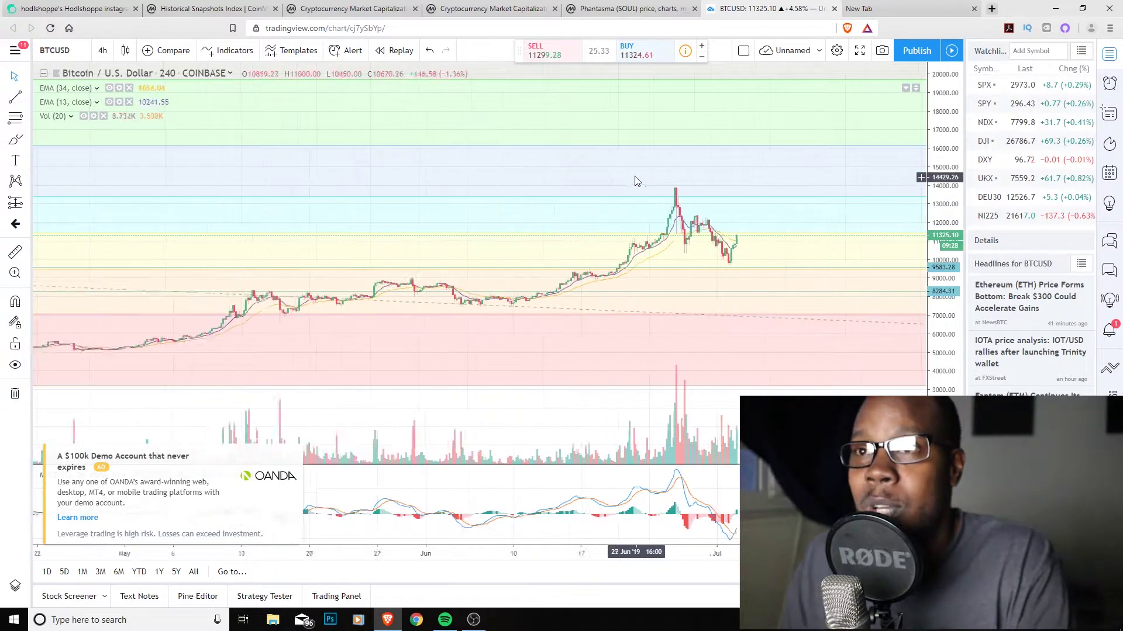
{"action": "scroll", "coordinate": [636, 175], "scroll_direction": "down", "scroll_amount": 2}
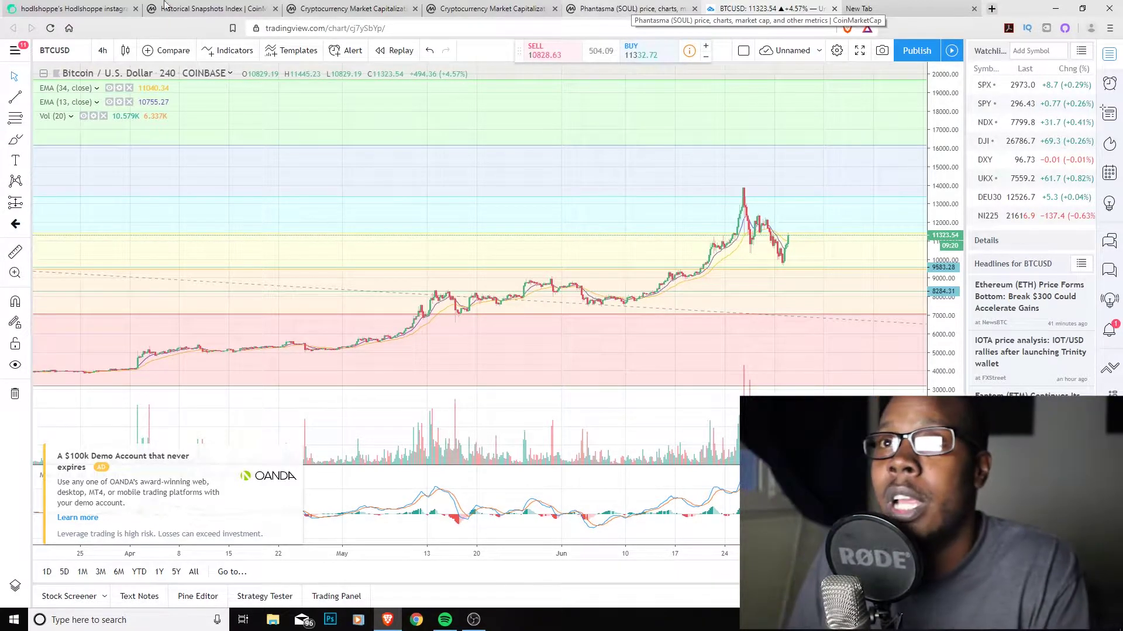
Switch to the 'Historical Snapshots Index | CoinMarketCap' tab listing weekly dates from April 2013
{"action": "left_click", "coordinate": [211, 8]}
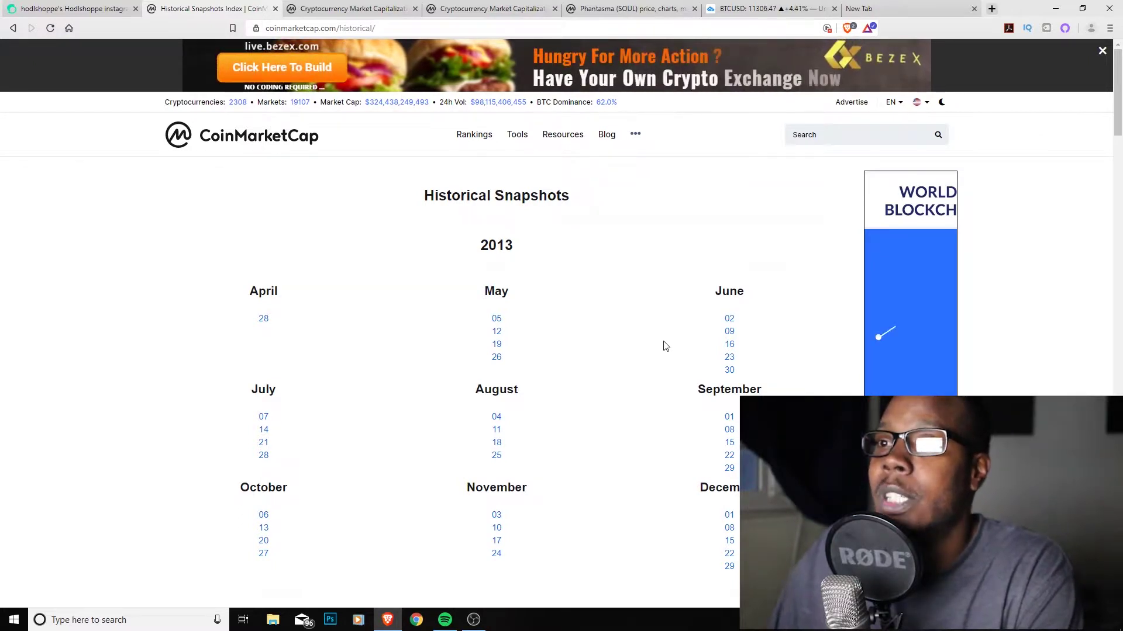
{"action": "scroll", "coordinate": [666, 342], "scroll_direction": "down", "scroll_amount": 2}
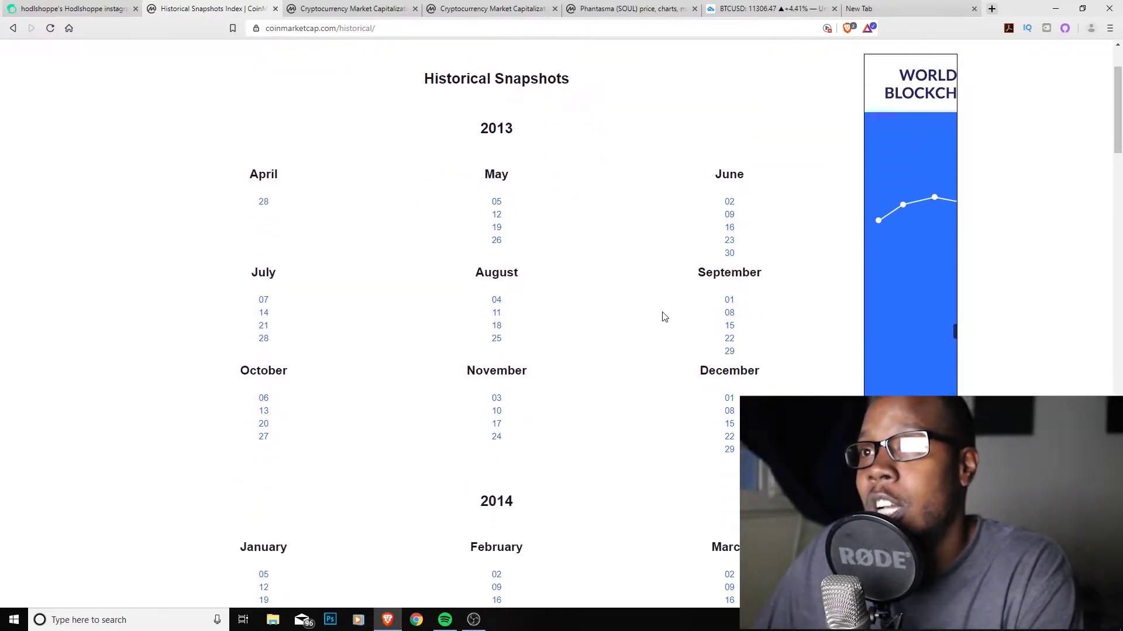
{"action": "scroll", "coordinate": [663, 316], "scroll_direction": "down", "scroll_amount": 2}
{"action": "scroll", "coordinate": [663, 317], "scroll_direction": "down", "scroll_amount": 2}
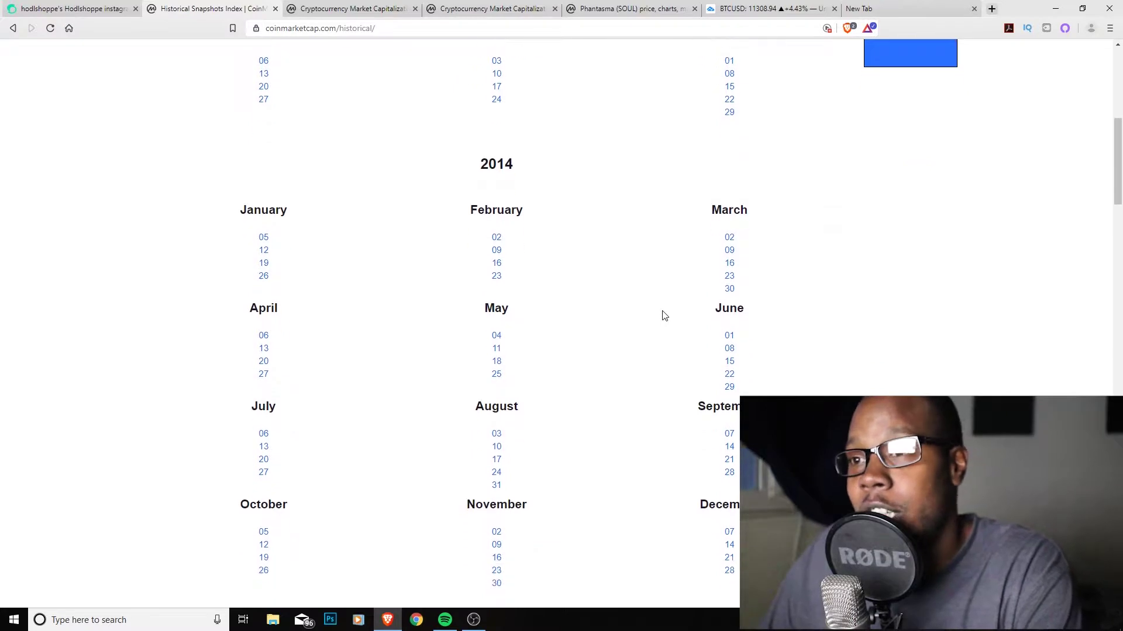
{"action": "scroll", "coordinate": [664, 317], "scroll_direction": "down", "scroll_amount": 2}
{"action": "scroll", "coordinate": [658, 313], "scroll_direction": "down", "scroll_amount": 2}
{"action": "scroll", "coordinate": [659, 310], "scroll_direction": "down", "scroll_amount": 3}
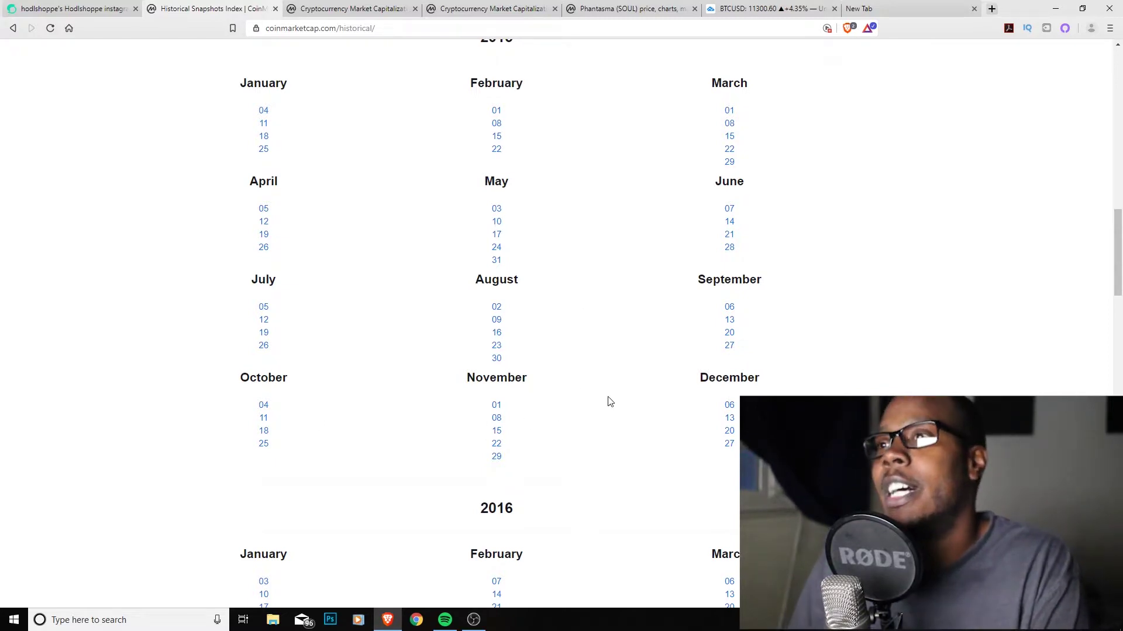
{"action": "scroll", "coordinate": [601, 290], "scroll_direction": "up", "scroll_amount": 2}
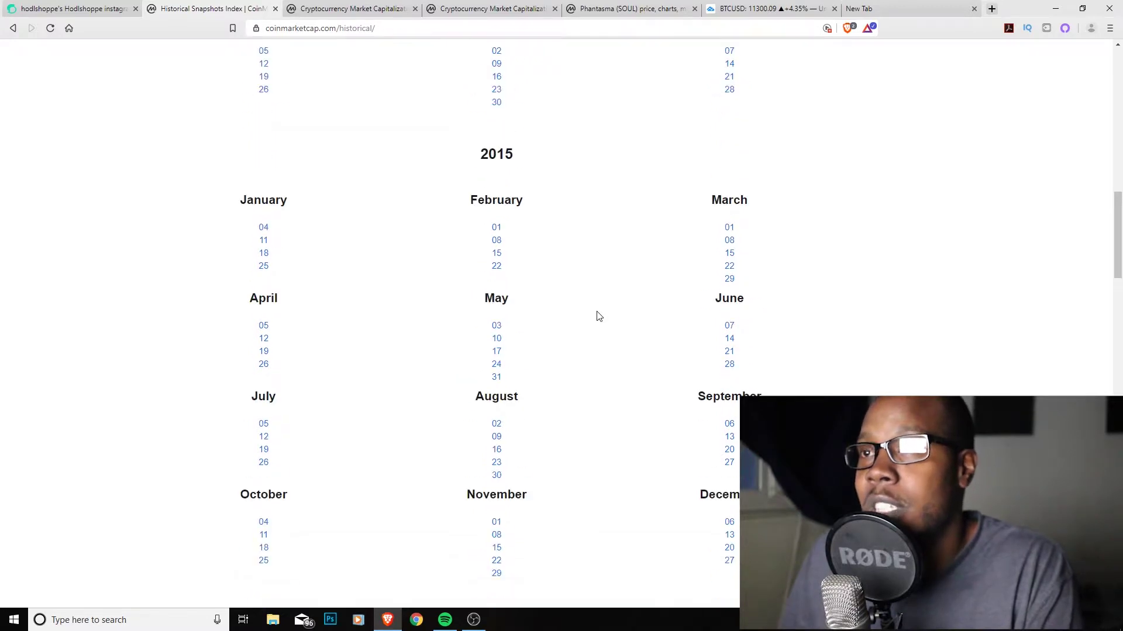
{"action": "scroll", "coordinate": [598, 315], "scroll_direction": "down", "scroll_amount": 1}
{"action": "scroll", "coordinate": [597, 317], "scroll_direction": "down", "scroll_amount": 2}
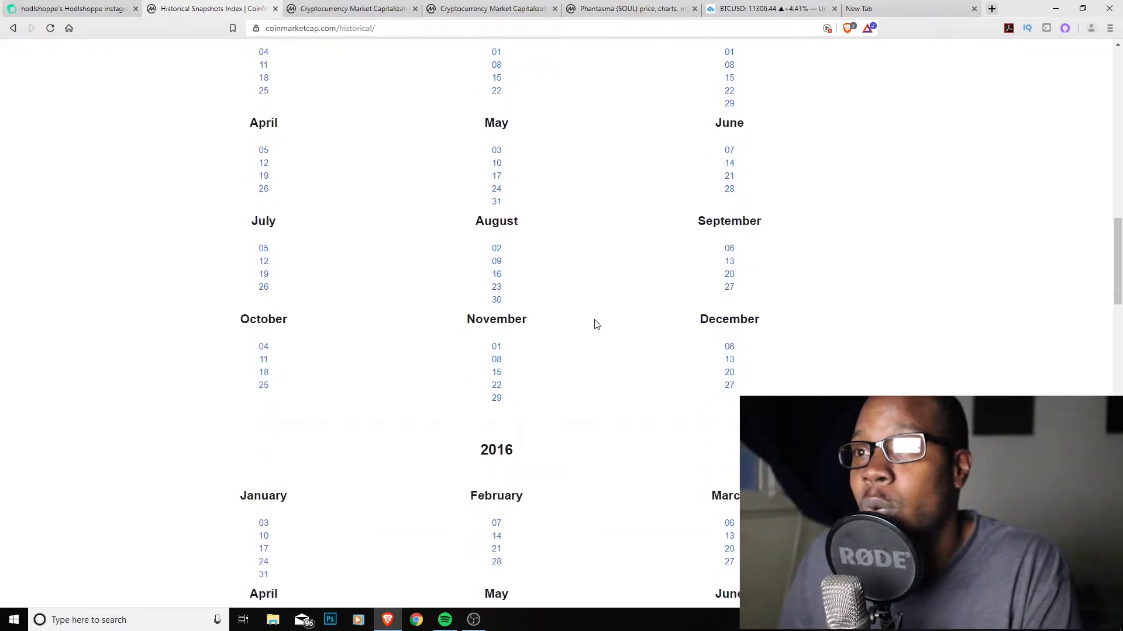
{"action": "scroll", "coordinate": [594, 324], "scroll_direction": "down", "scroll_amount": 1}
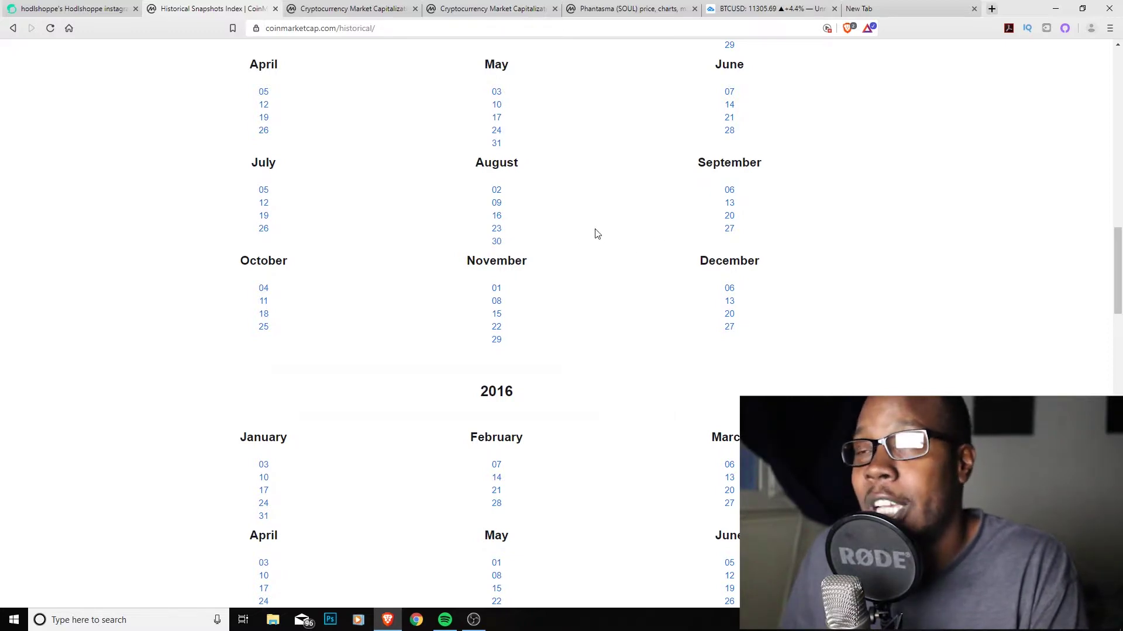
{"action": "scroll", "coordinate": [556, 298], "scroll_direction": "down", "scroll_amount": 1}
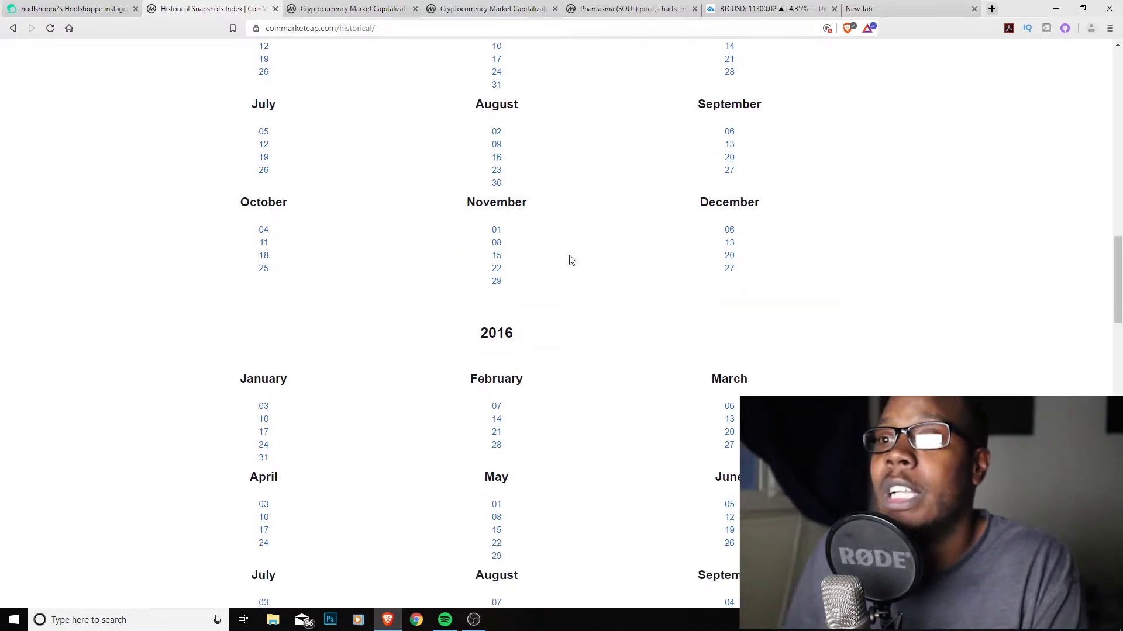
{"action": "scroll", "coordinate": [572, 245], "scroll_direction": "down", "scroll_amount": 1}
{"action": "scroll", "coordinate": [549, 307], "scroll_direction": "up", "scroll_amount": 2}
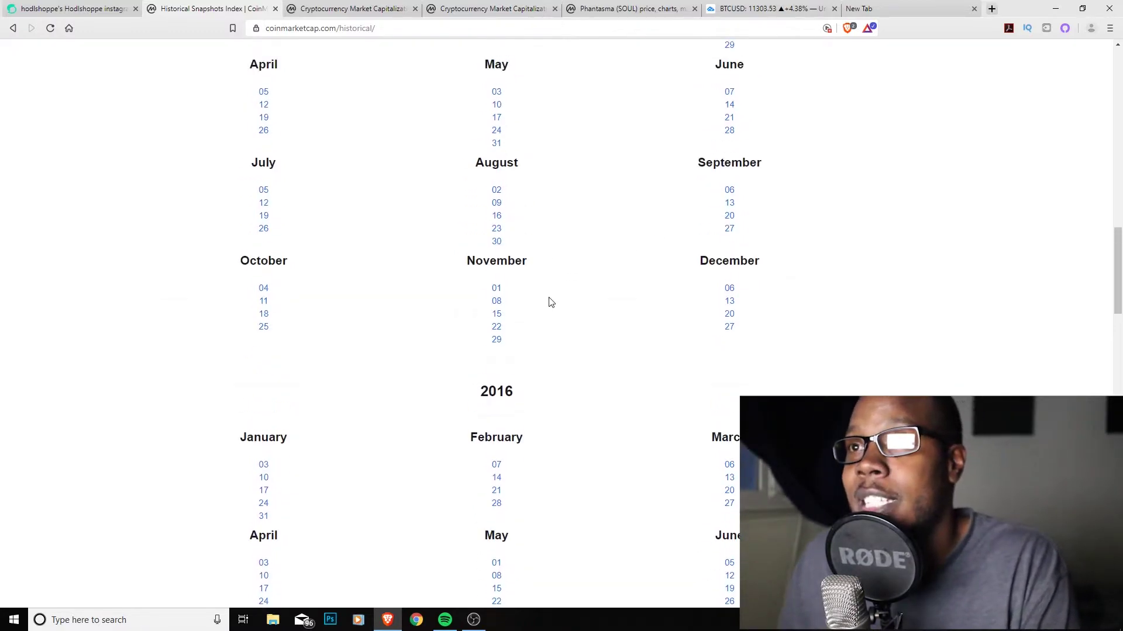
Open the August 02, 2015 and November 05, 2017 snapshots in new tabs, then view August 2015
{"action": "middle_click", "coordinate": [497, 195]}
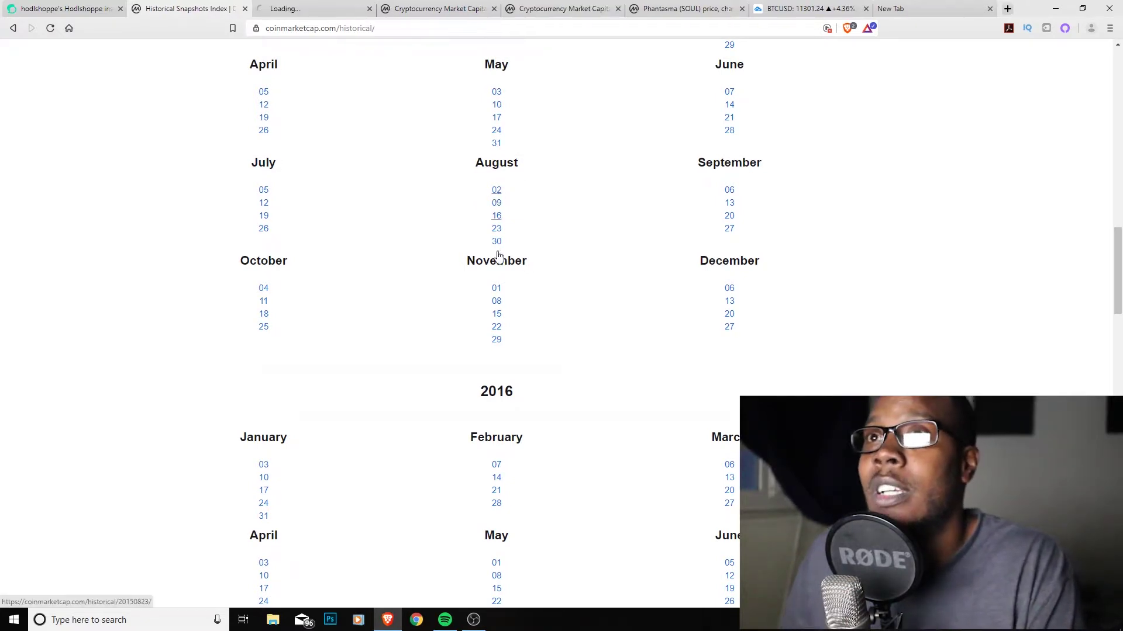
{"action": "scroll", "coordinate": [476, 388], "scroll_direction": "down", "scroll_amount": 1}
{"action": "scroll", "coordinate": [529, 396], "scroll_direction": "down", "scroll_amount": 1}
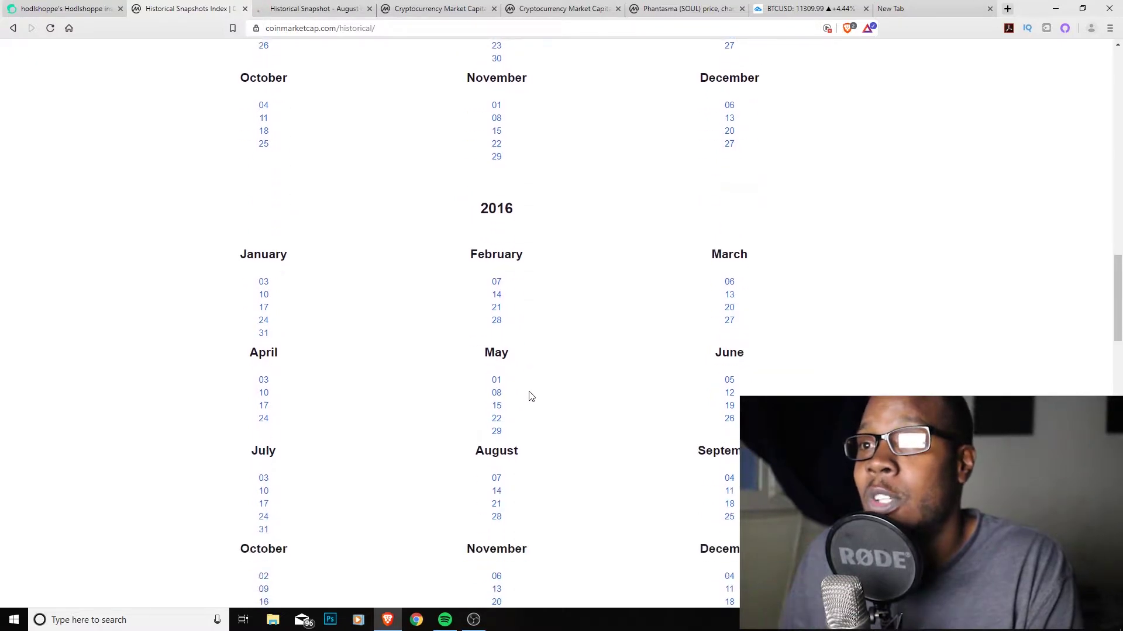
{"action": "scroll", "coordinate": [529, 396], "scroll_direction": "down", "scroll_amount": 2}
{"action": "scroll", "coordinate": [536, 422], "scroll_direction": "down", "scroll_amount": 4}
{"action": "scroll", "coordinate": [505, 338], "scroll_direction": "down", "scroll_amount": 1}
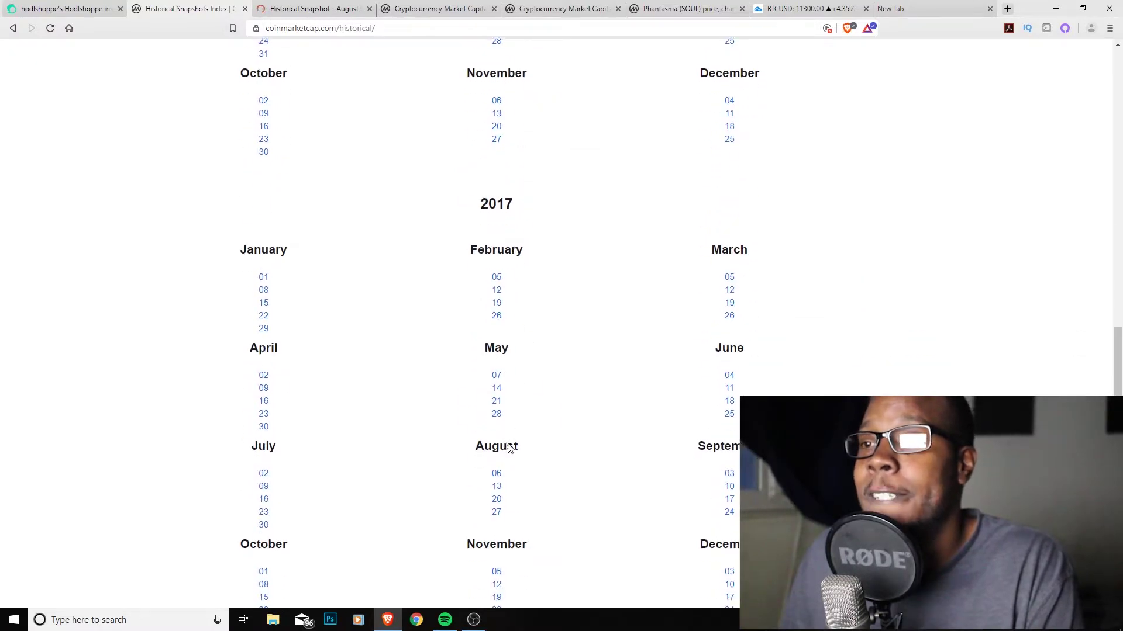
{"action": "scroll", "coordinate": [524, 451], "scroll_direction": "down", "scroll_amount": 2}
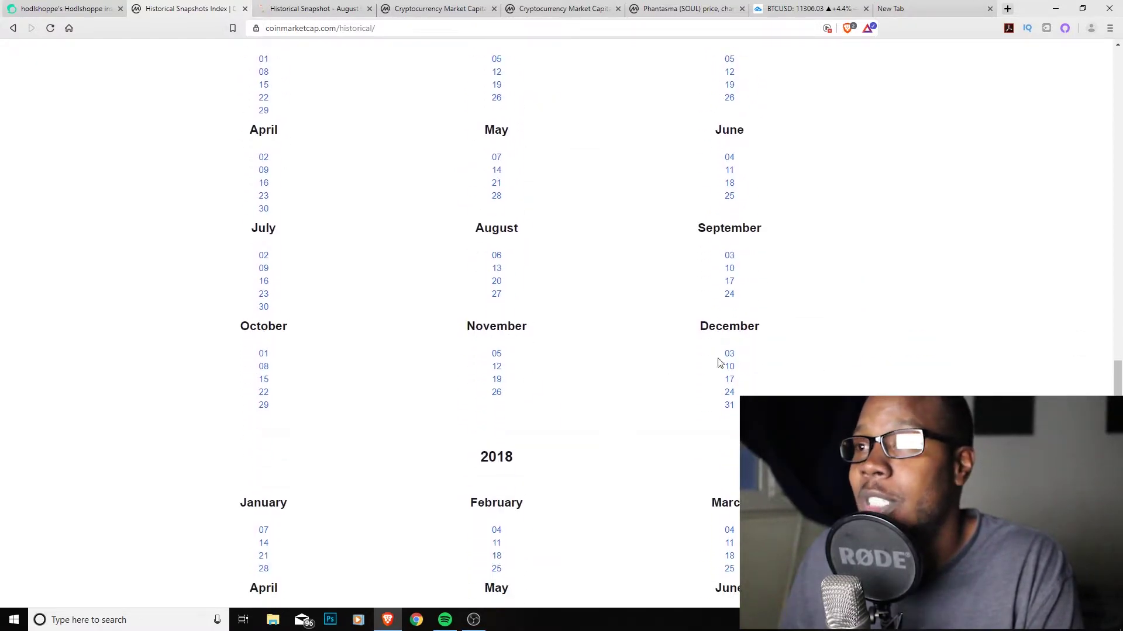
{"action": "middle_click", "coordinate": [496, 355]}
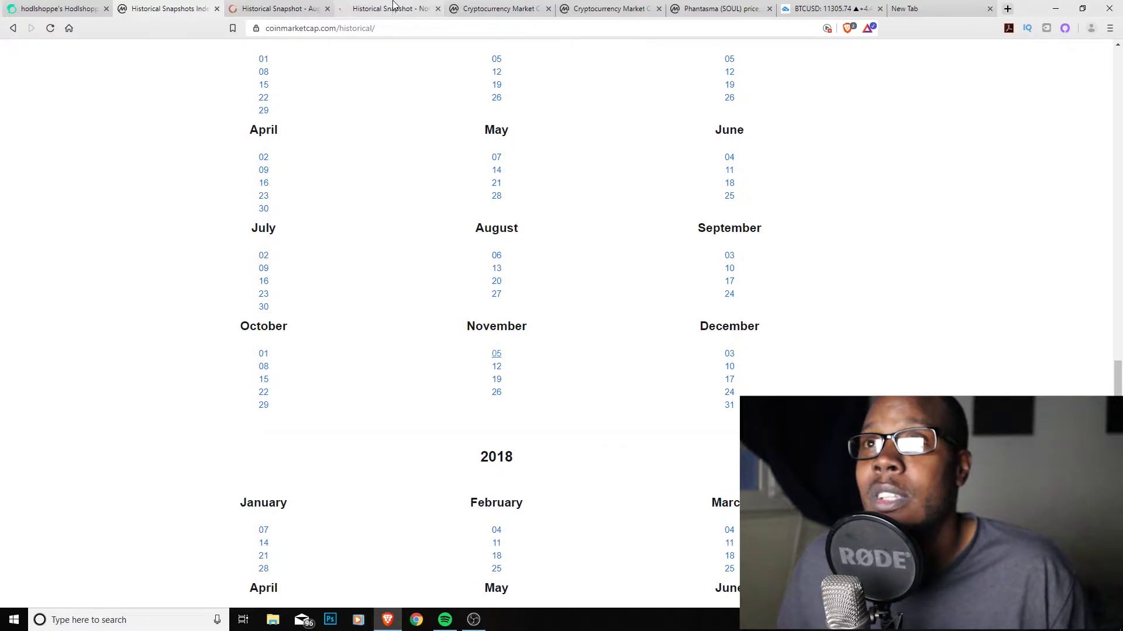
{"action": "left_click", "coordinate": [302, 11]}
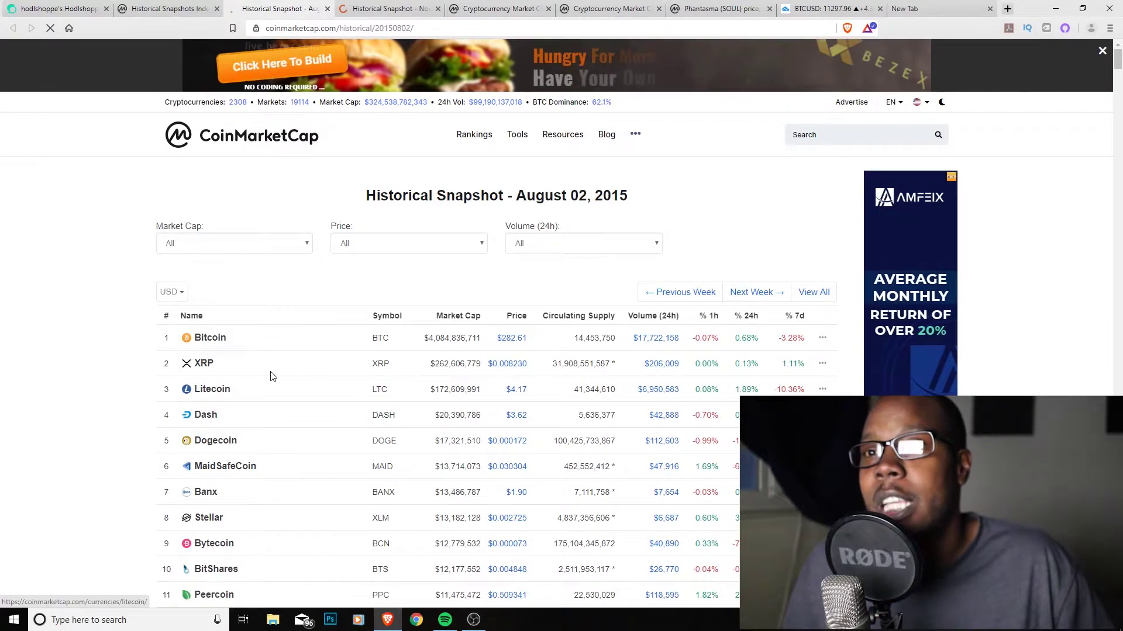
{"action": "scroll", "coordinate": [279, 367], "scroll_direction": "down", "scroll_amount": 1}
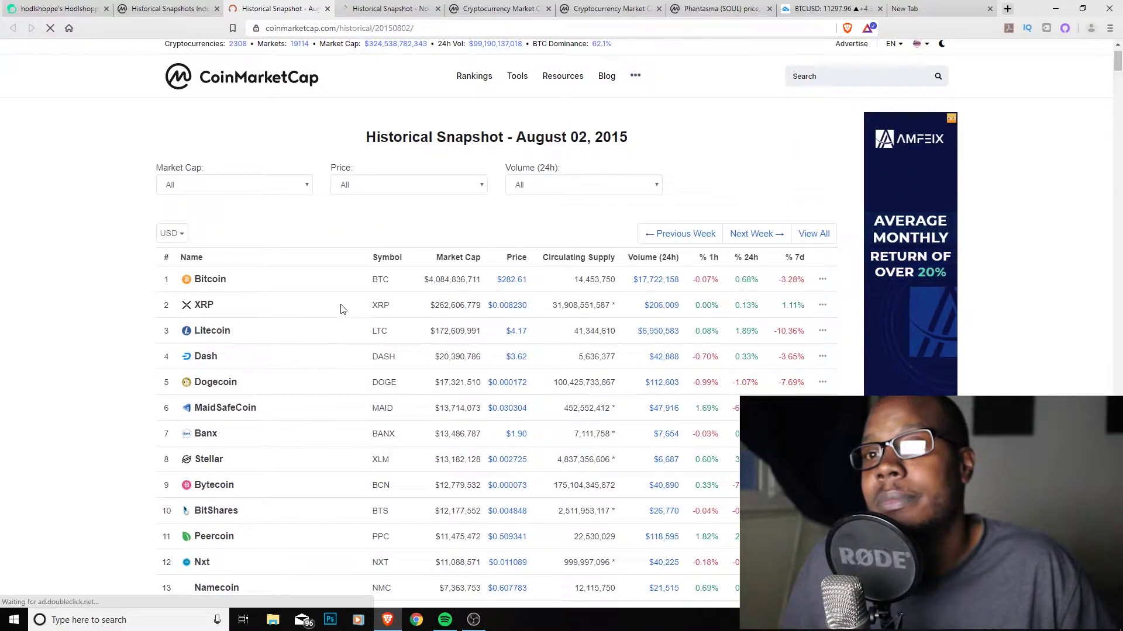
{"action": "scroll", "coordinate": [347, 315], "scroll_direction": "down", "scroll_amount": 1}
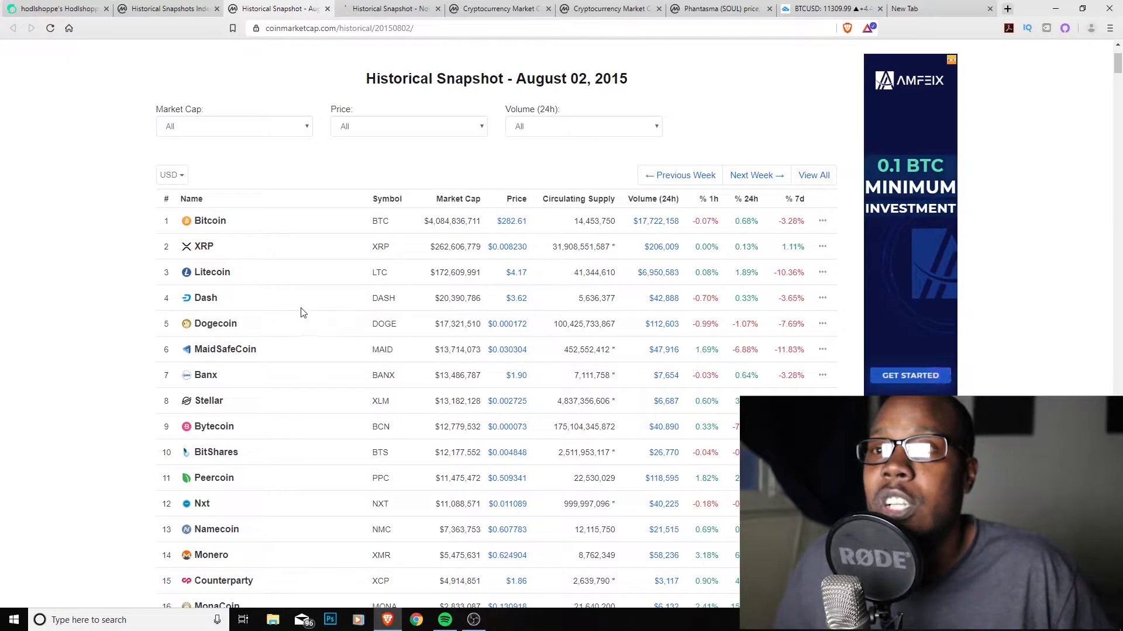
{"action": "scroll", "coordinate": [301, 314], "scroll_direction": "down", "scroll_amount": 1}
{"action": "scroll", "coordinate": [300, 314], "scroll_direction": "down", "scroll_amount": 1}
{"action": "scroll", "coordinate": [296, 297], "scroll_direction": "down", "scroll_amount": 2}
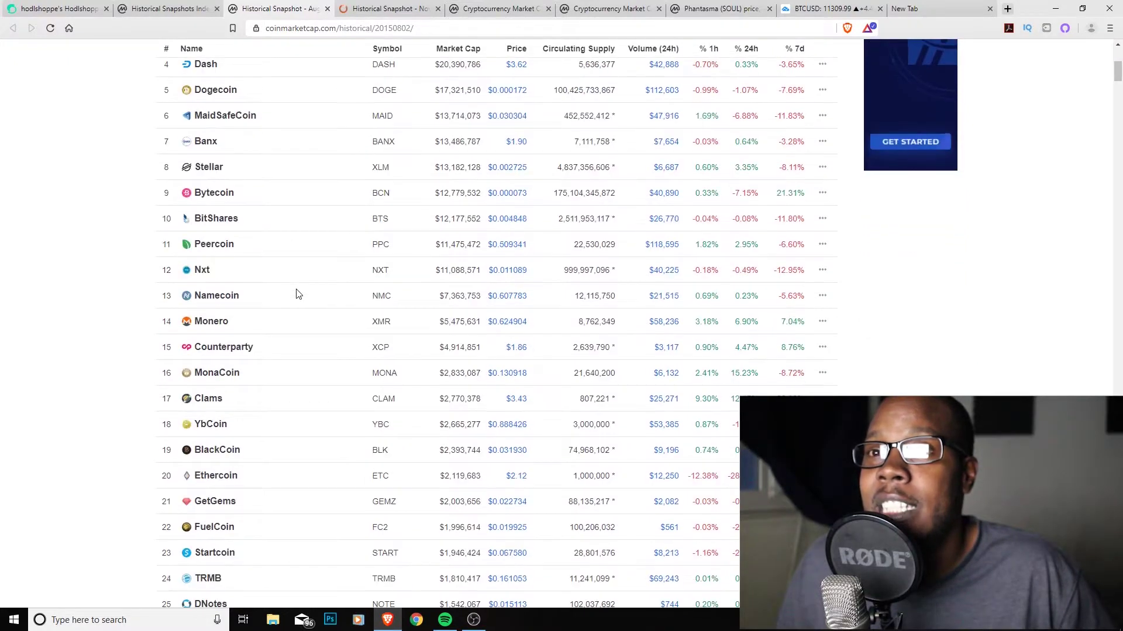
{"action": "scroll", "coordinate": [302, 283], "scroll_direction": "down", "scroll_amount": 1}
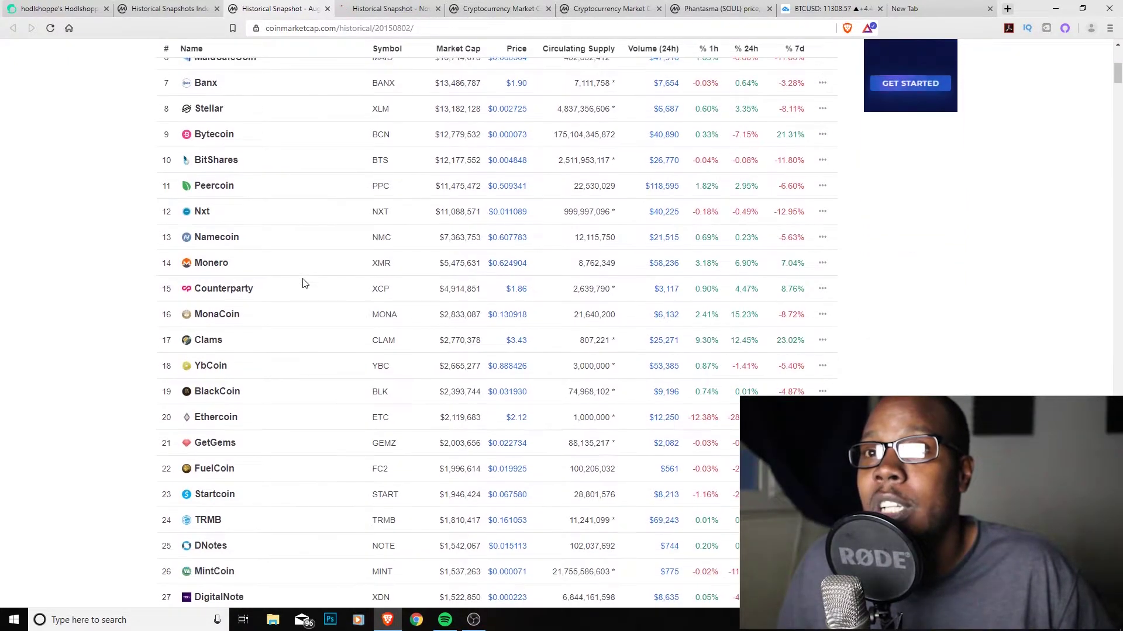
{"action": "scroll", "coordinate": [307, 289], "scroll_direction": "down", "scroll_amount": 1}
{"action": "scroll", "coordinate": [310, 289], "scroll_direction": "down", "scroll_amount": 2}
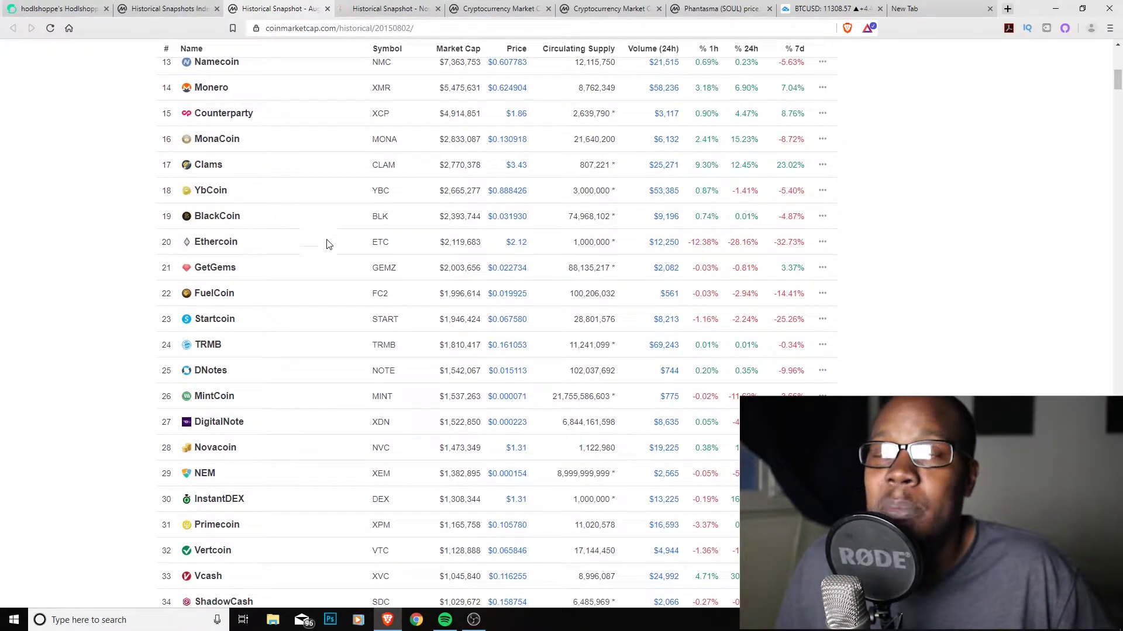
{"action": "scroll", "coordinate": [315, 279], "scroll_direction": "down", "scroll_amount": 1}
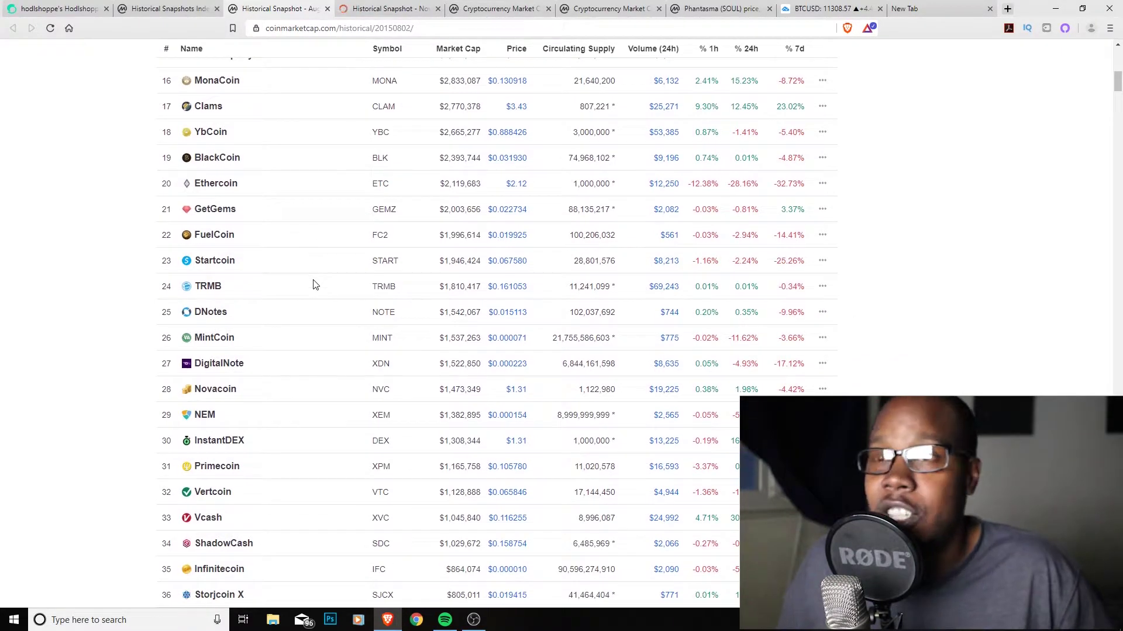
{"action": "scroll", "coordinate": [319, 265], "scroll_direction": "down", "scroll_amount": 2}
{"action": "scroll", "coordinate": [318, 274], "scroll_direction": "down", "scroll_amount": 3}
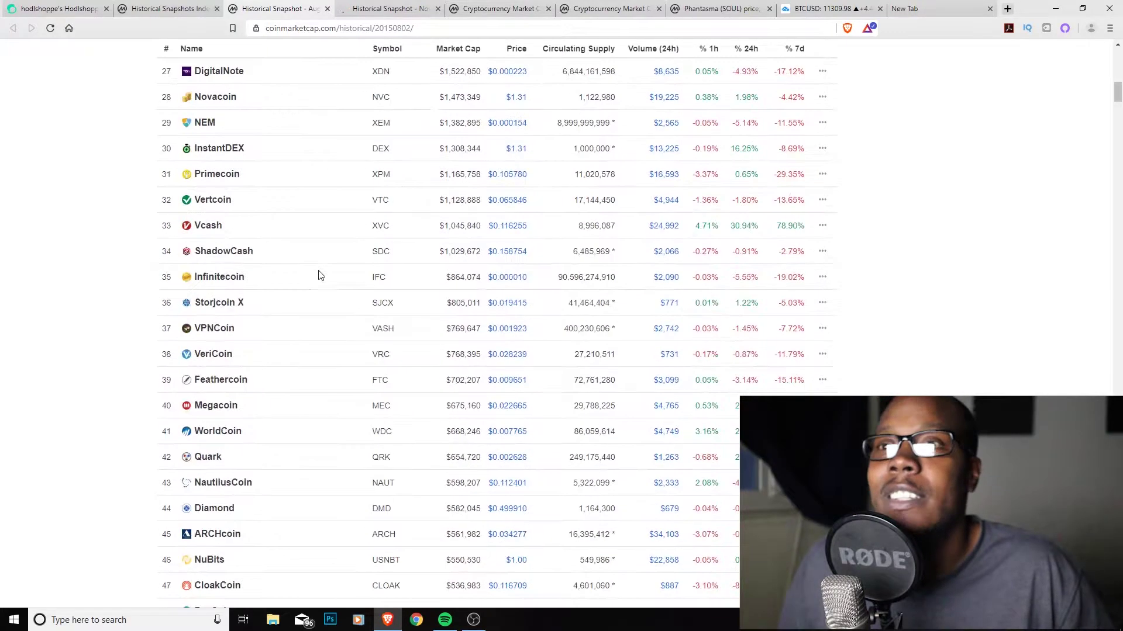
{"action": "scroll", "coordinate": [319, 275], "scroll_direction": "down", "scroll_amount": 1}
{"action": "scroll", "coordinate": [321, 276], "scroll_direction": "down", "scroll_amount": 1}
{"action": "scroll", "coordinate": [321, 277], "scroll_direction": "down", "scroll_amount": 1}
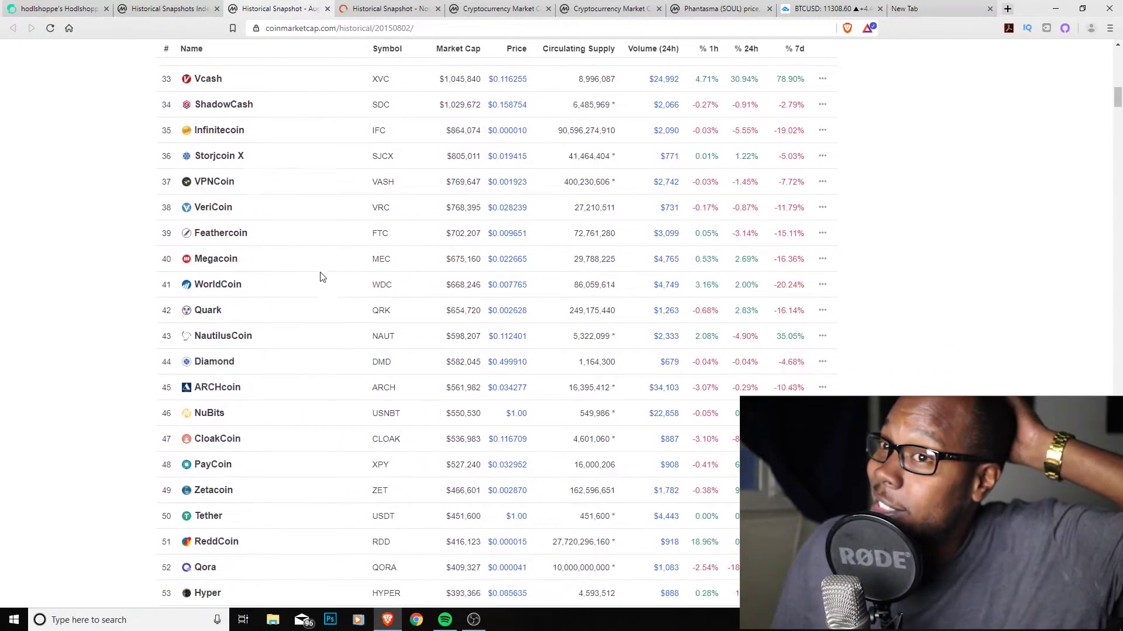
{"action": "scroll", "coordinate": [322, 277], "scroll_direction": "down", "scroll_amount": 1}
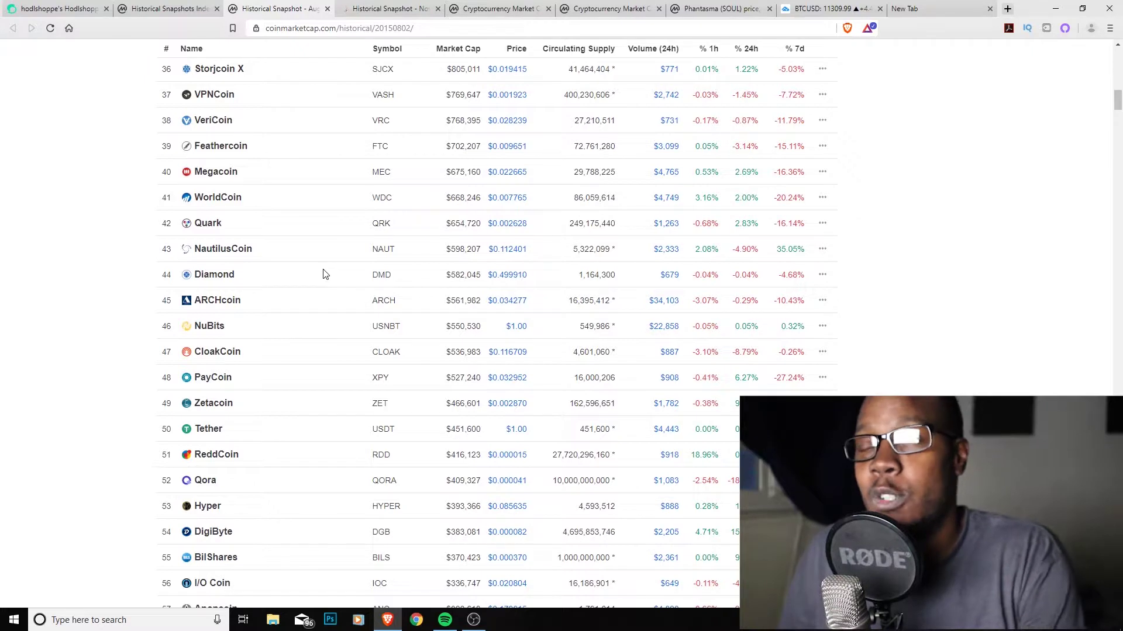
{"action": "scroll", "coordinate": [323, 275], "scroll_direction": "down", "scroll_amount": 1}
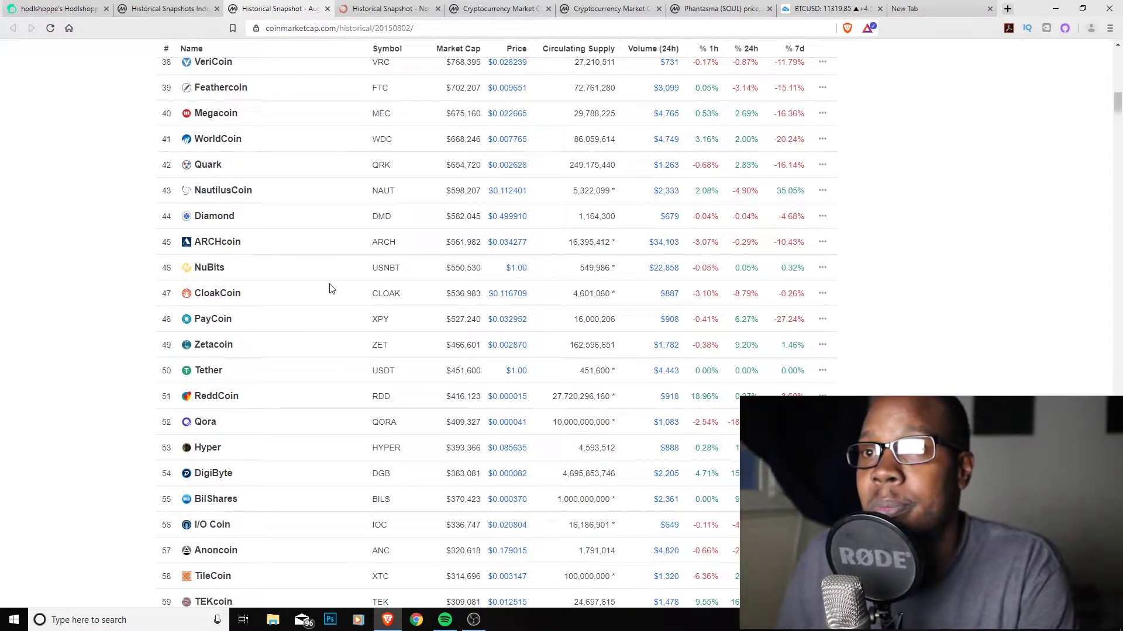
{"action": "scroll", "coordinate": [330, 289], "scroll_direction": "down", "scroll_amount": 1}
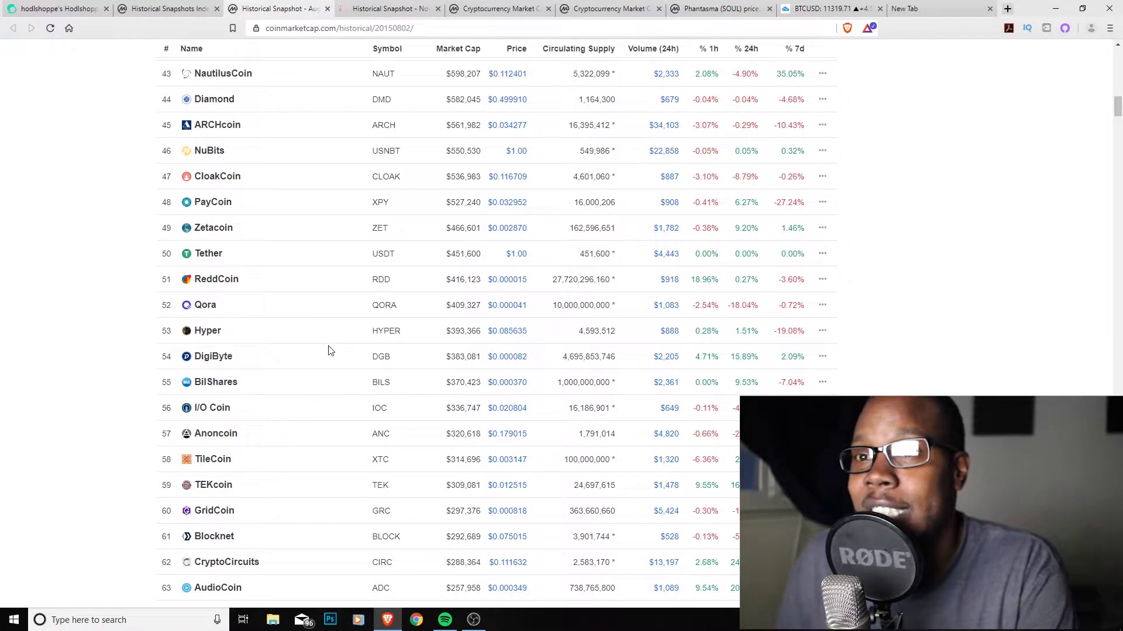
{"action": "scroll", "coordinate": [331, 351], "scroll_direction": "down", "scroll_amount": 1}
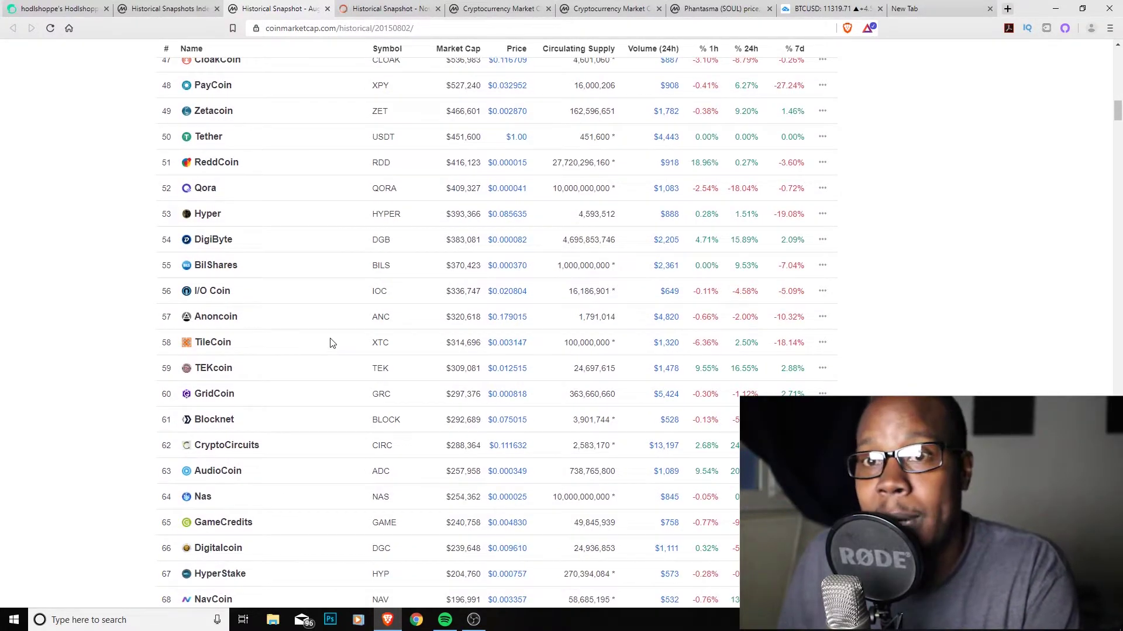
{"action": "scroll", "coordinate": [330, 342], "scroll_direction": "down", "scroll_amount": 1}
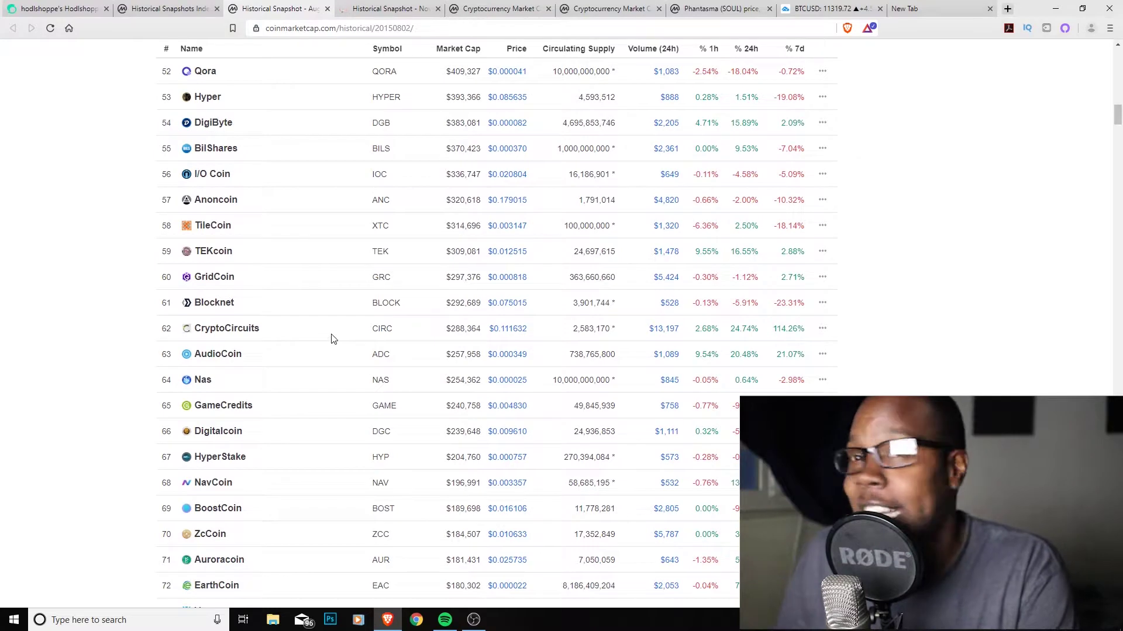
{"action": "scroll", "coordinate": [332, 330], "scroll_direction": "down", "scroll_amount": 1}
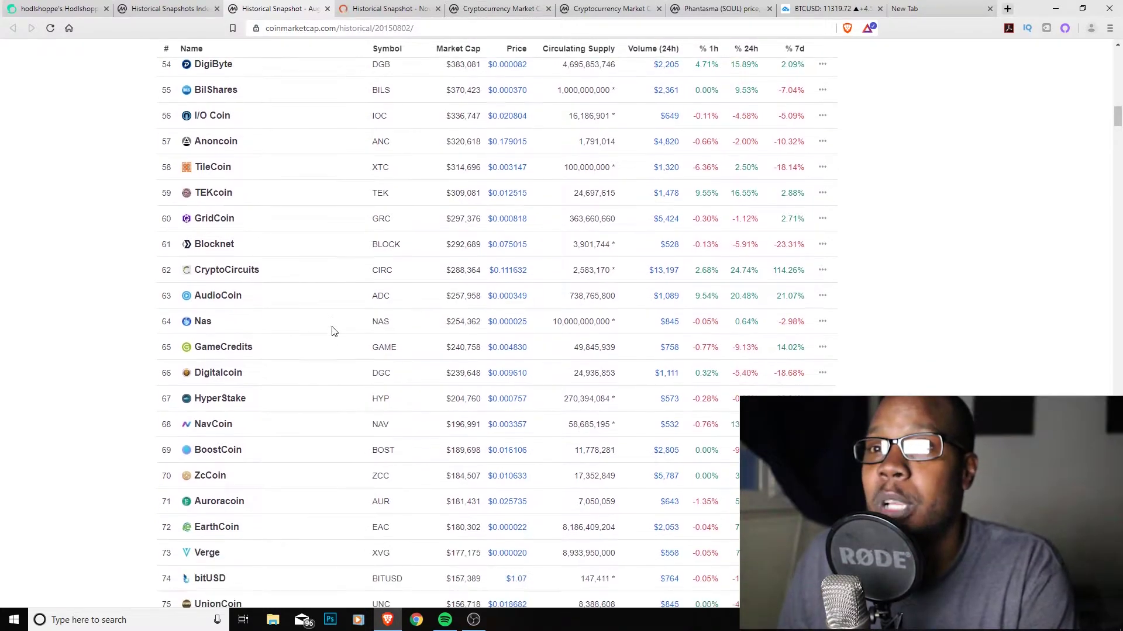
{"action": "scroll", "coordinate": [332, 330], "scroll_direction": "down", "scroll_amount": 1}
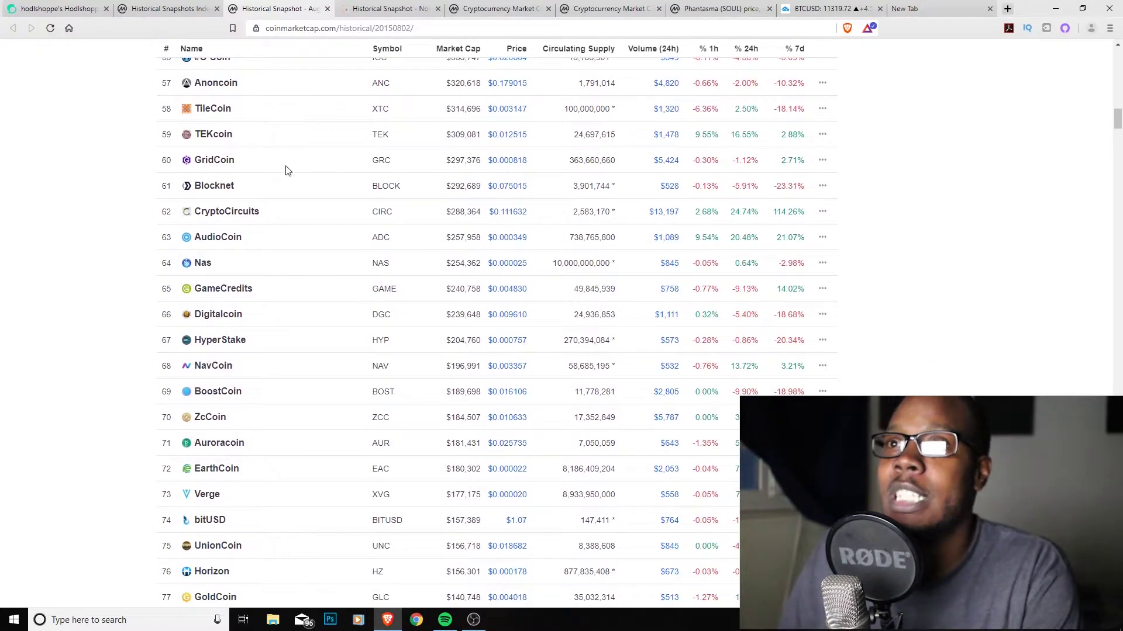
{"action": "scroll", "coordinate": [285, 171], "scroll_direction": "up", "scroll_amount": 1}
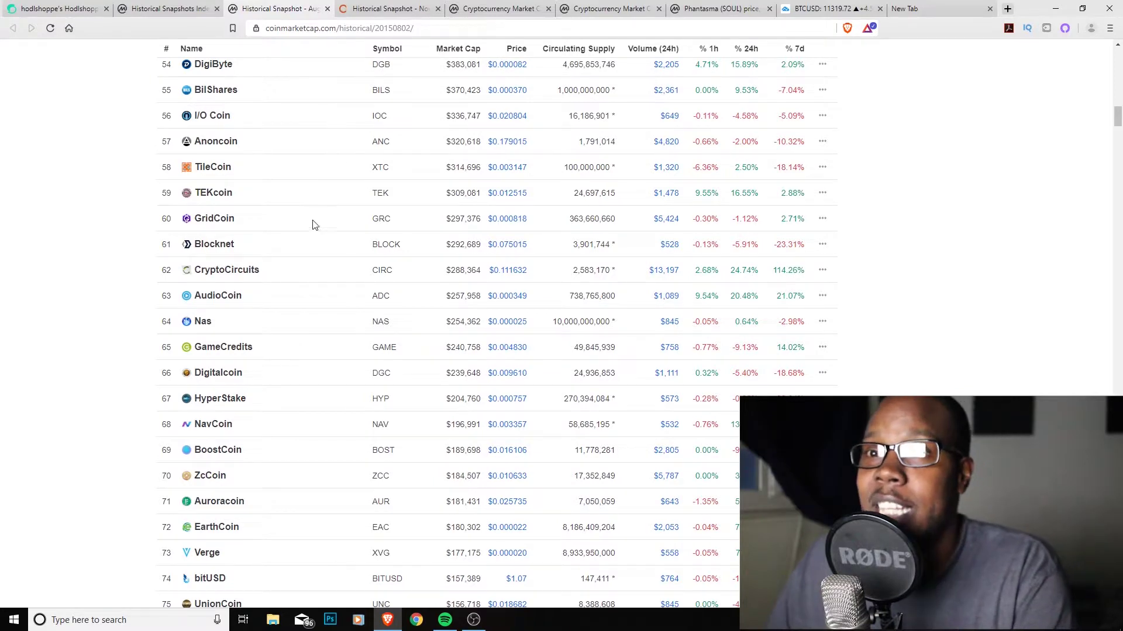
{"action": "scroll", "coordinate": [316, 453], "scroll_direction": "down", "scroll_amount": 2}
{"action": "scroll", "coordinate": [343, 404], "scroll_direction": "down", "scroll_amount": 3}
{"action": "scroll", "coordinate": [325, 406], "scroll_direction": "down", "scroll_amount": 2}
{"action": "scroll", "coordinate": [332, 400], "scroll_direction": "down", "scroll_amount": 2}
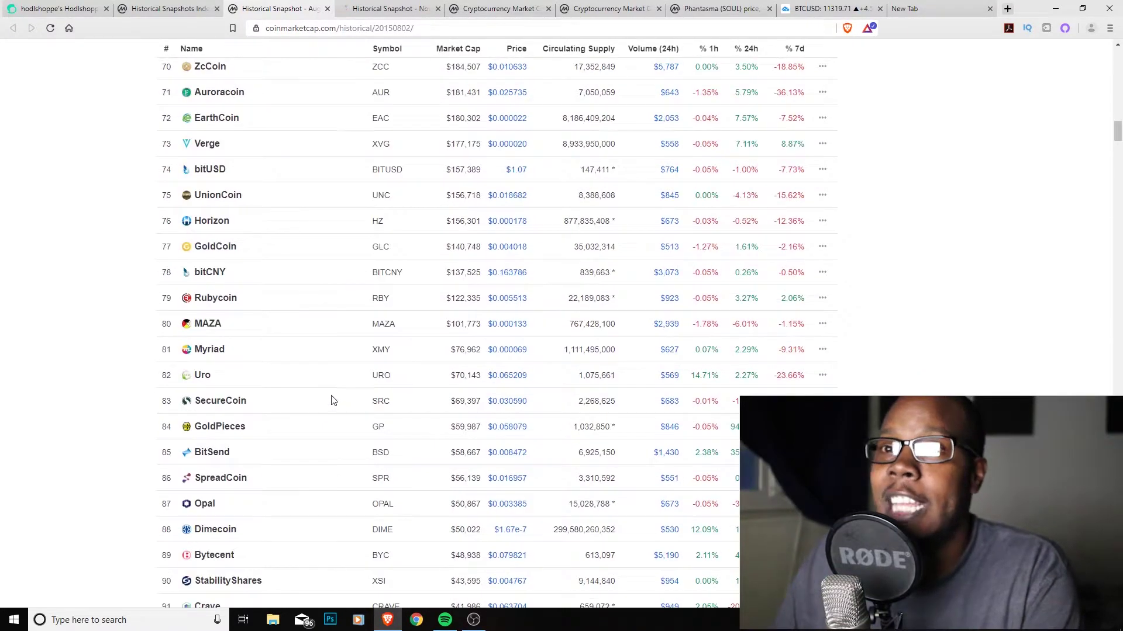
{"action": "scroll", "coordinate": [332, 402], "scroll_direction": "down", "scroll_amount": 2}
{"action": "scroll", "coordinate": [343, 393], "scroll_direction": "down", "scroll_amount": 2}
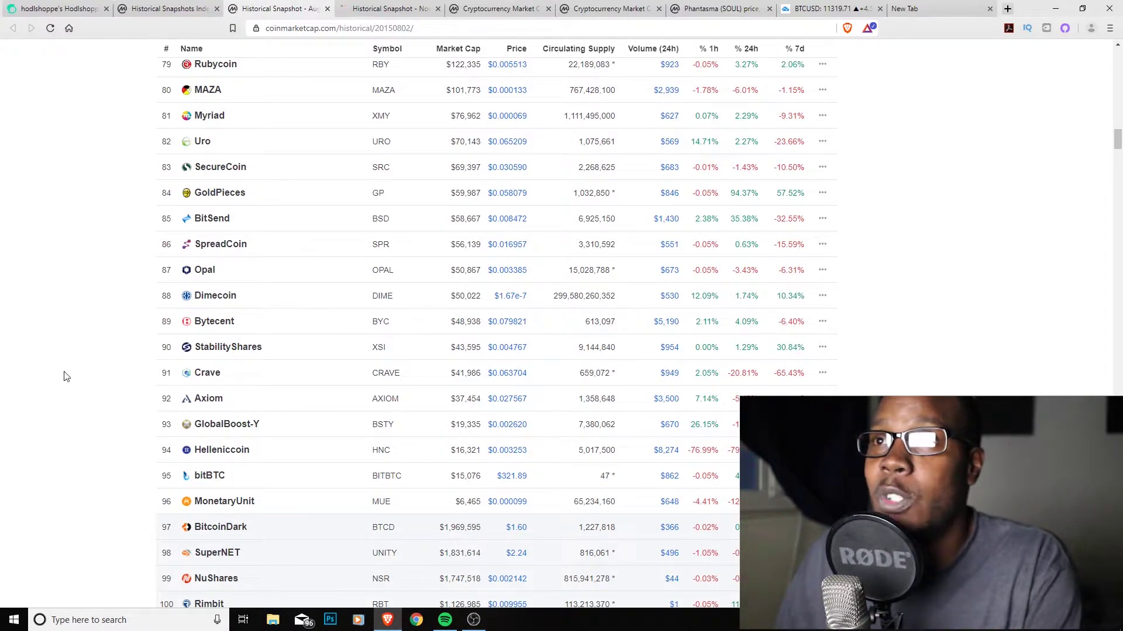
{"action": "scroll", "coordinate": [106, 271], "scroll_direction": "up", "scroll_amount": 2}
{"action": "scroll", "coordinate": [276, 305], "scroll_direction": "up", "scroll_amount": 2}
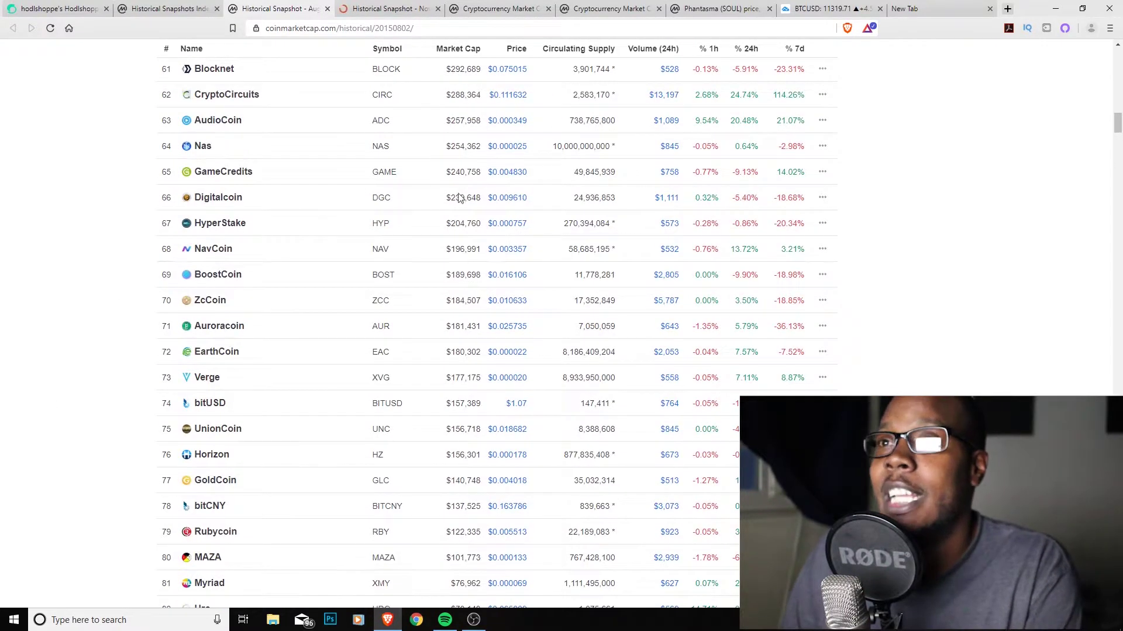
{"action": "scroll", "coordinate": [451, 176], "scroll_direction": "up", "scroll_amount": 2}
{"action": "scroll", "coordinate": [472, 316], "scroll_direction": "up", "scroll_amount": 2}
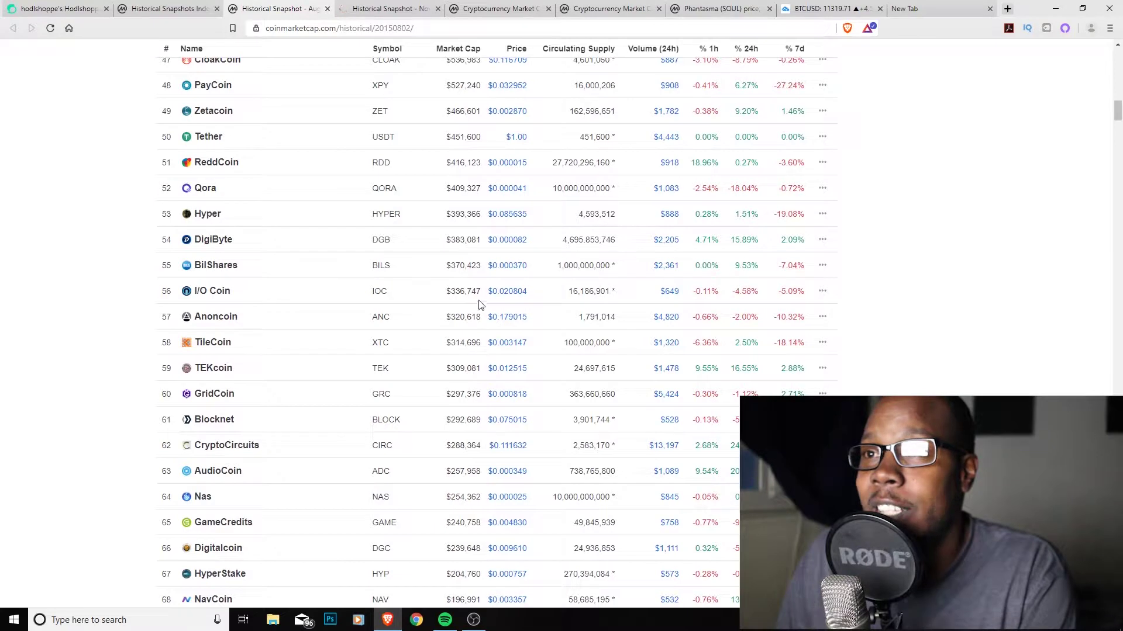
{"action": "scroll", "coordinate": [463, 279], "scroll_direction": "up", "scroll_amount": 2}
{"action": "scroll", "coordinate": [456, 272], "scroll_direction": "up", "scroll_amount": 2}
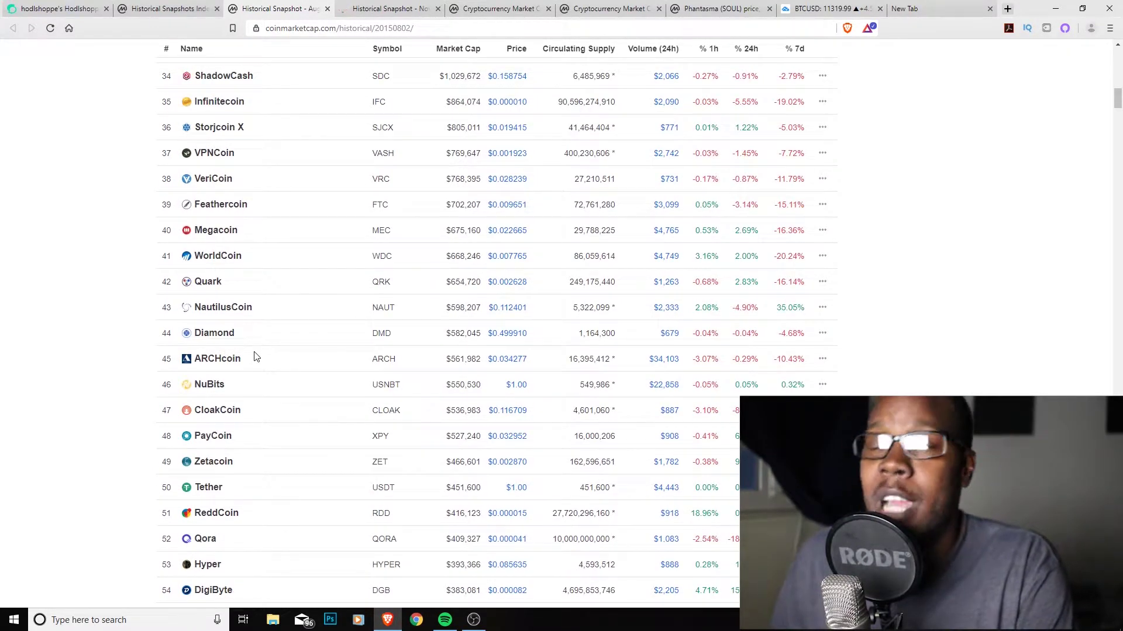
{"action": "scroll", "coordinate": [321, 279], "scroll_direction": "up", "scroll_amount": 2}
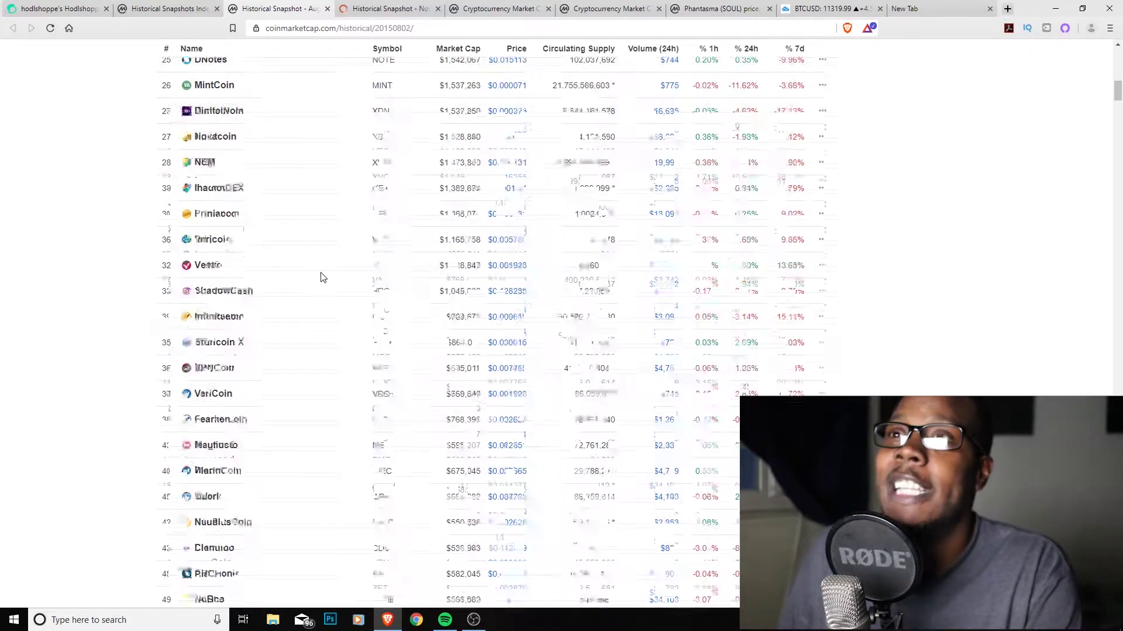
{"action": "scroll", "coordinate": [449, 333], "scroll_direction": "up", "scroll_amount": 2}
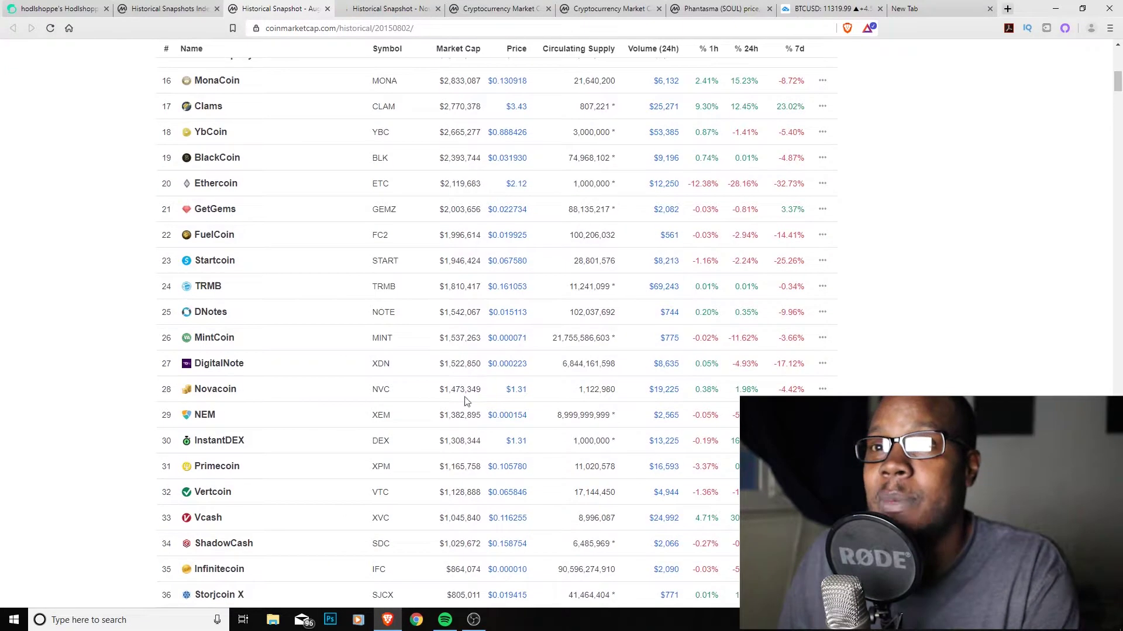
{"action": "scroll", "coordinate": [464, 363], "scroll_direction": "up", "scroll_amount": 2}
{"action": "scroll", "coordinate": [419, 294], "scroll_direction": "up", "scroll_amount": 1}
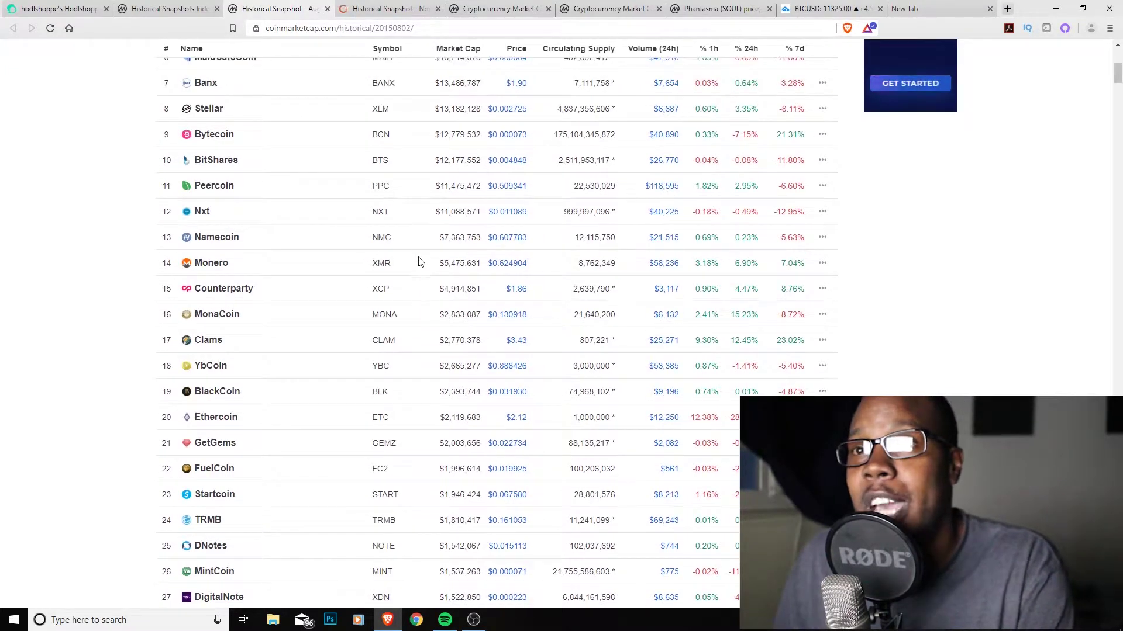
{"action": "scroll", "coordinate": [421, 280], "scroll_direction": "up", "scroll_amount": 2}
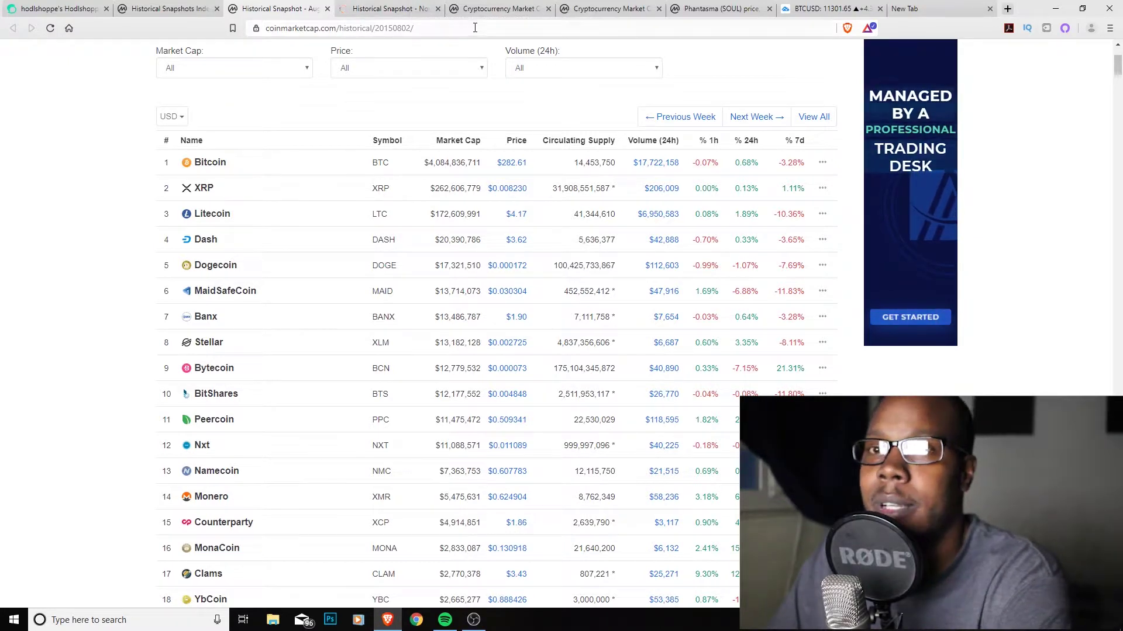
{"action": "left_click", "coordinate": [386, 8]}
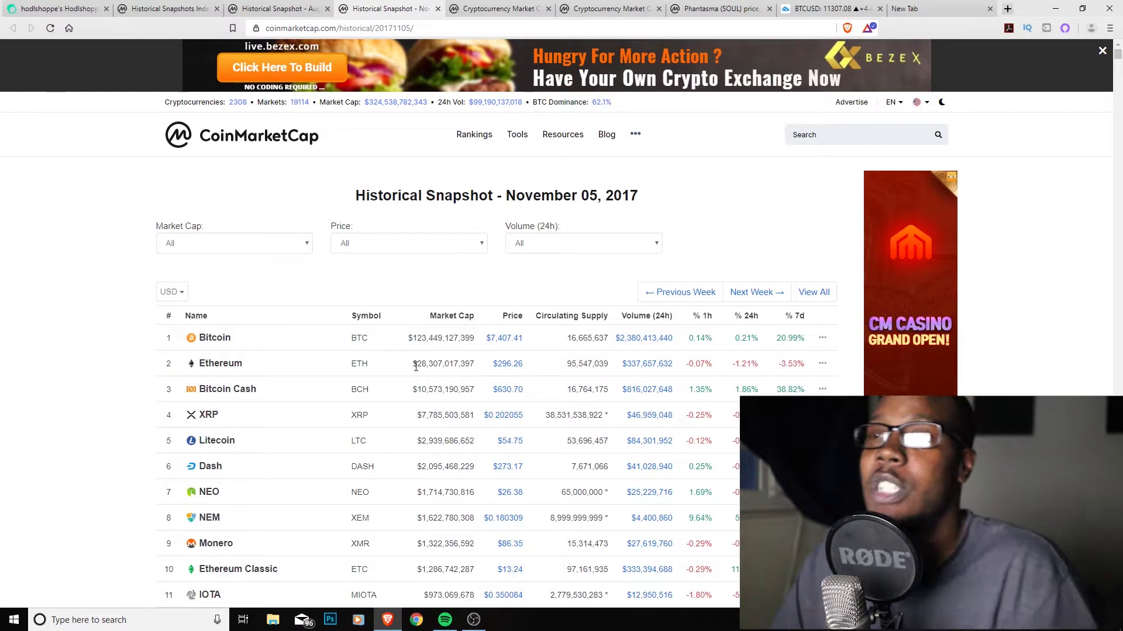
{"action": "scroll", "coordinate": [438, 355], "scroll_direction": "down", "scroll_amount": 1}
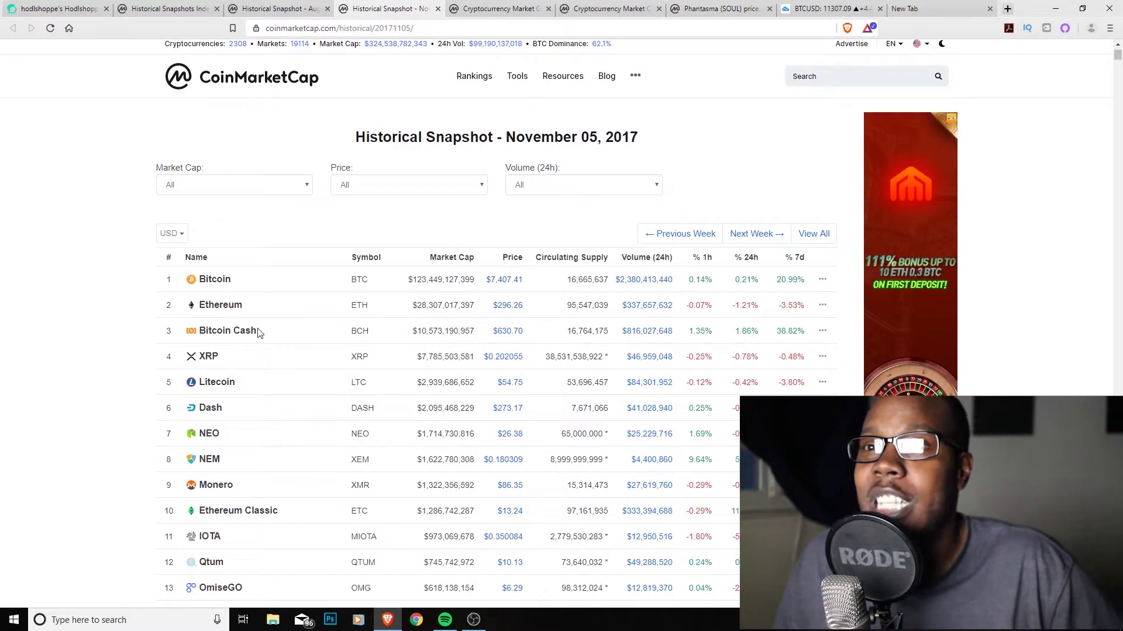
{"action": "scroll", "coordinate": [281, 331], "scroll_direction": "down", "scroll_amount": 1}
{"action": "scroll", "coordinate": [334, 313], "scroll_direction": "down", "scroll_amount": 1}
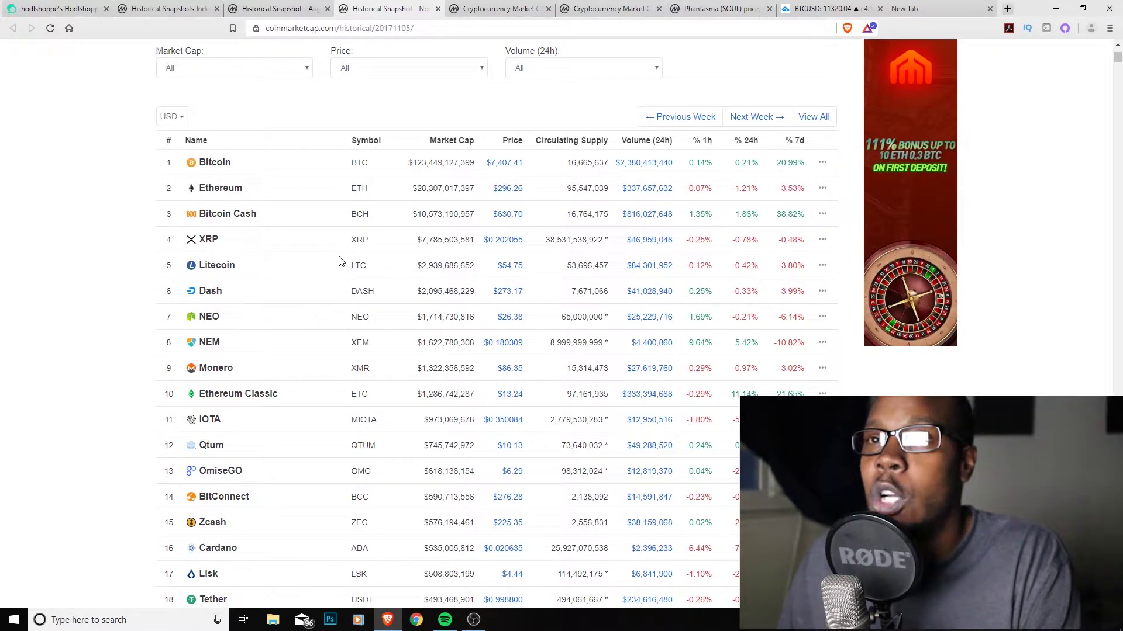
{"action": "scroll", "coordinate": [339, 264], "scroll_direction": "down", "scroll_amount": 1}
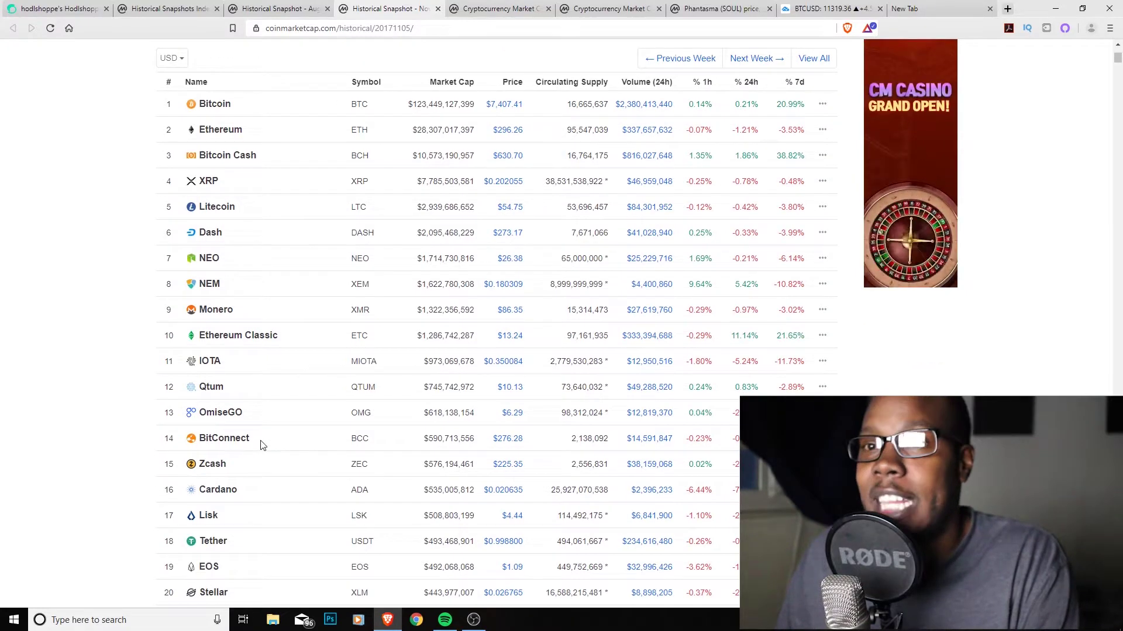
{"action": "scroll", "coordinate": [255, 433], "scroll_direction": "down", "scroll_amount": 2}
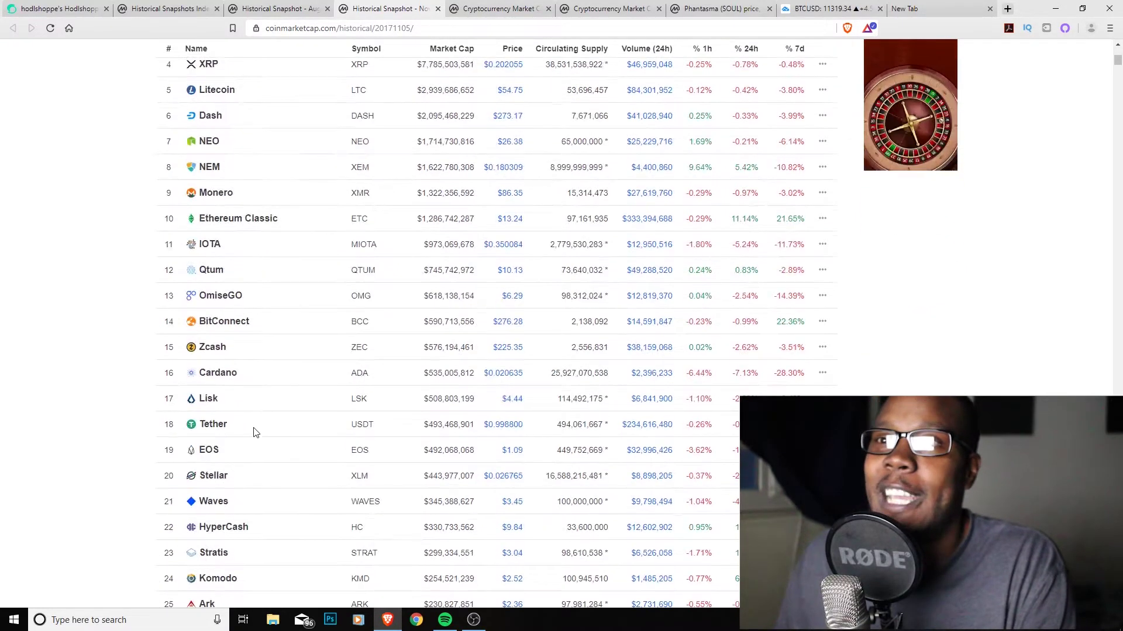
{"action": "scroll", "coordinate": [255, 357], "scroll_direction": "down", "scroll_amount": 2}
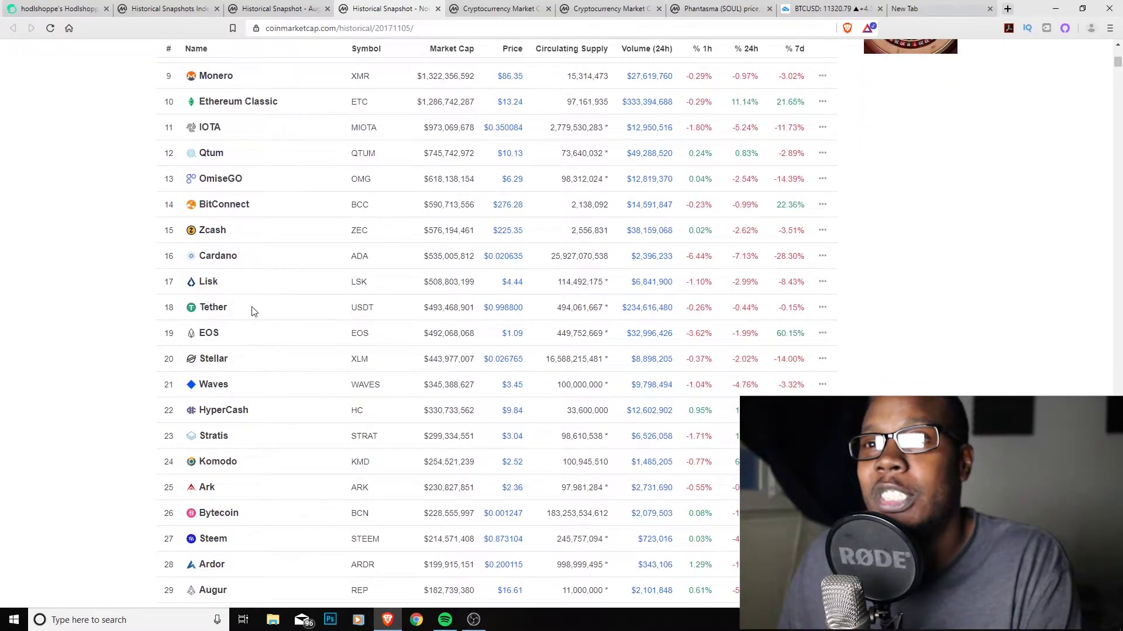
{"action": "scroll", "coordinate": [241, 360], "scroll_direction": "down", "scroll_amount": 3}
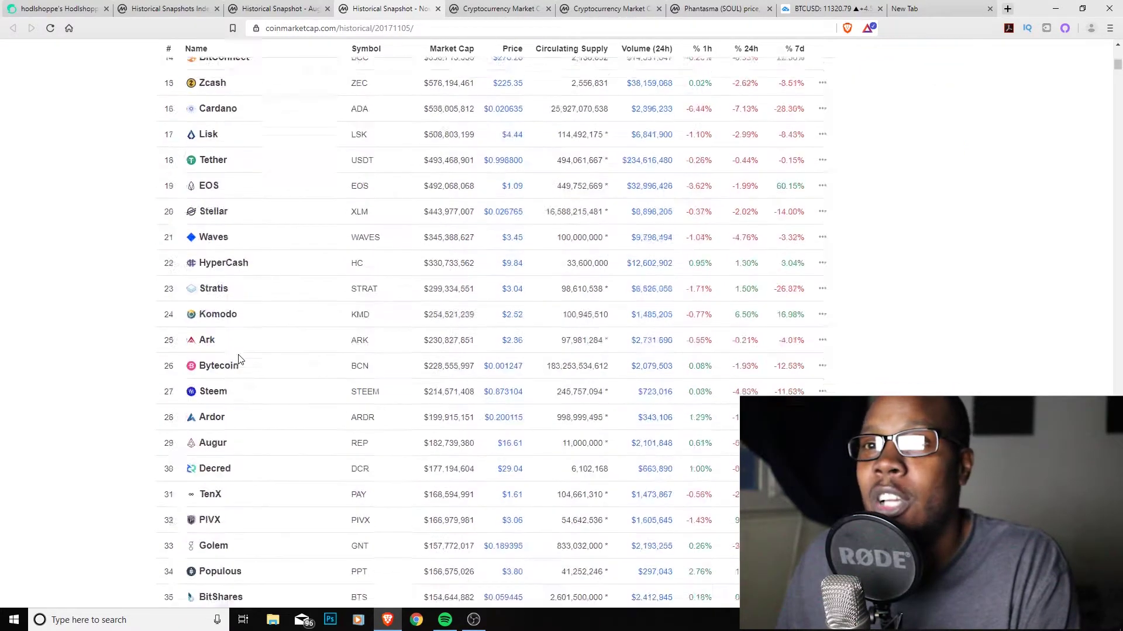
{"action": "scroll", "coordinate": [269, 362], "scroll_direction": "down", "scroll_amount": 3}
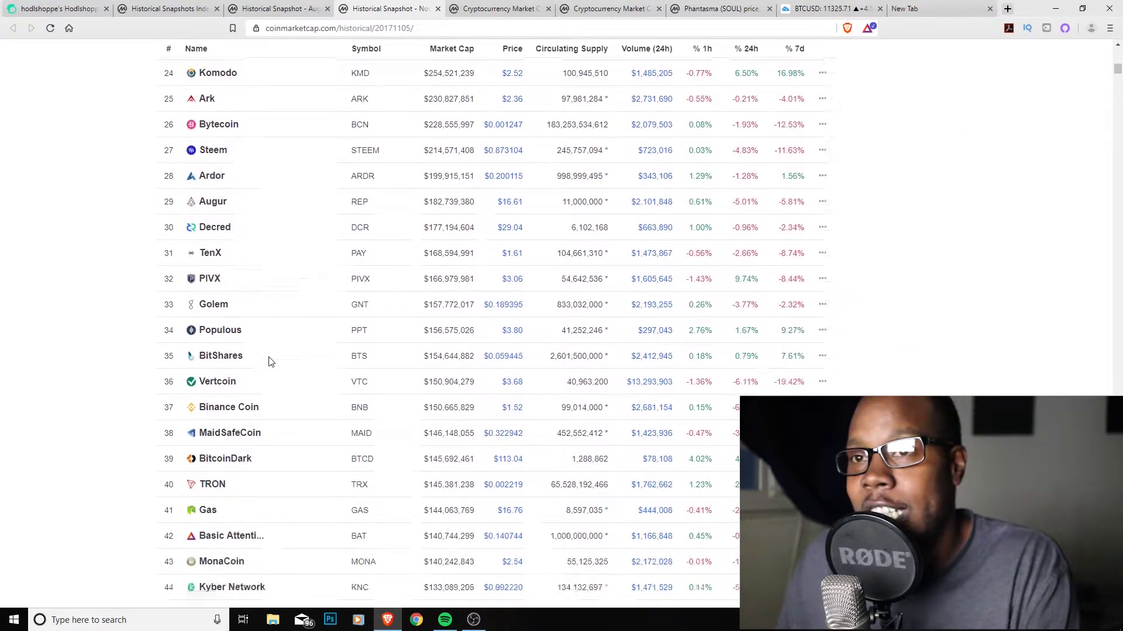
{"action": "scroll", "coordinate": [269, 361], "scroll_direction": "down", "scroll_amount": 2}
{"action": "scroll", "coordinate": [270, 362], "scroll_direction": "down", "scroll_amount": 2}
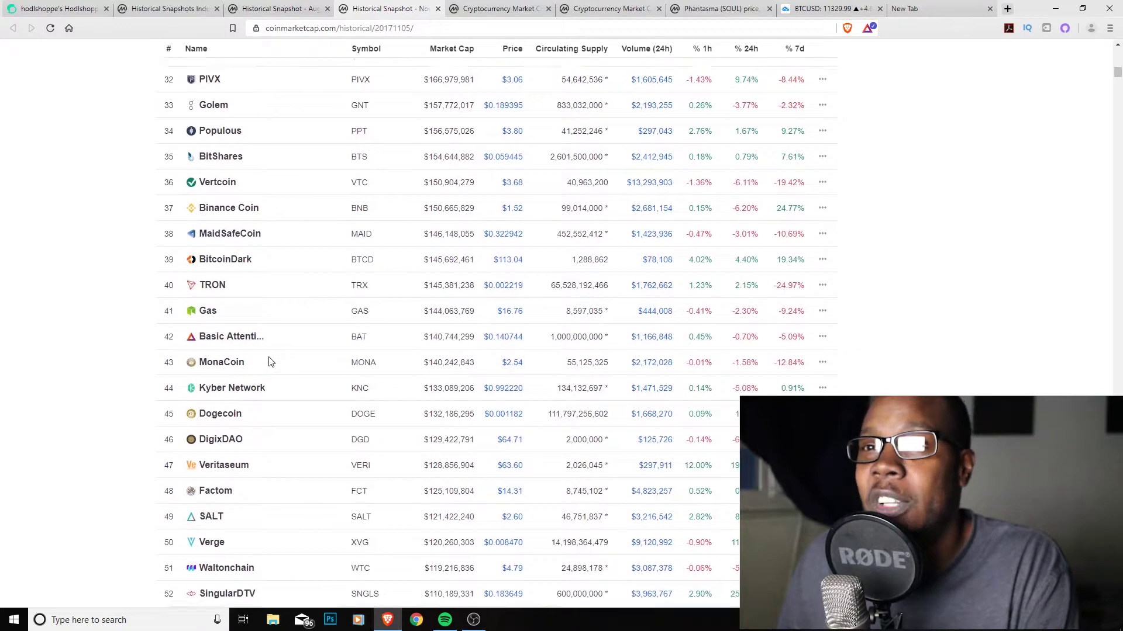
{"action": "scroll", "coordinate": [278, 352], "scroll_direction": "down", "scroll_amount": 2}
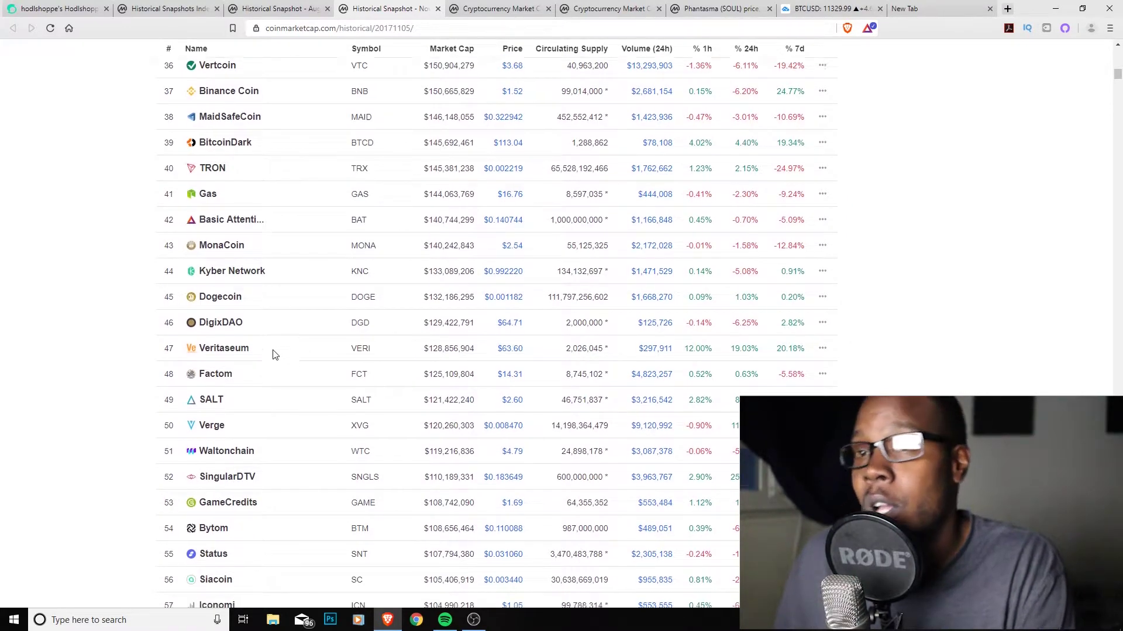
{"action": "scroll", "coordinate": [275, 349], "scroll_direction": "down", "scroll_amount": 2}
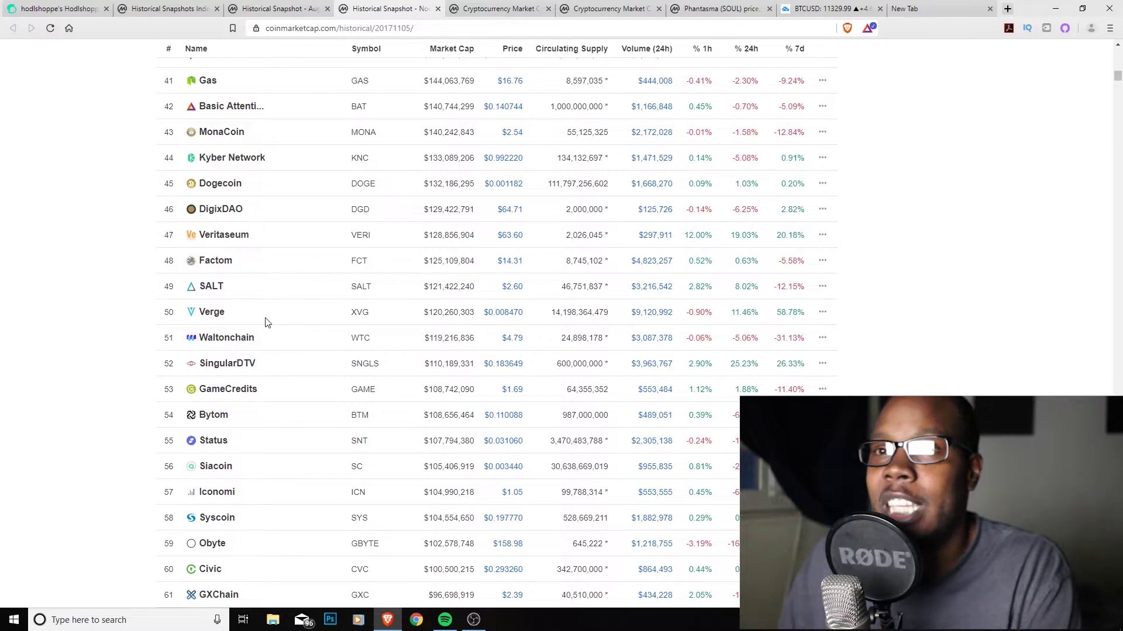
{"action": "scroll", "coordinate": [268, 320], "scroll_direction": "down", "scroll_amount": 1}
{"action": "scroll", "coordinate": [303, 482], "scroll_direction": "down", "scroll_amount": 1}
{"action": "scroll", "coordinate": [304, 471], "scroll_direction": "down", "scroll_amount": 1}
{"action": "scroll", "coordinate": [304, 471], "scroll_direction": "down", "scroll_amount": 1}
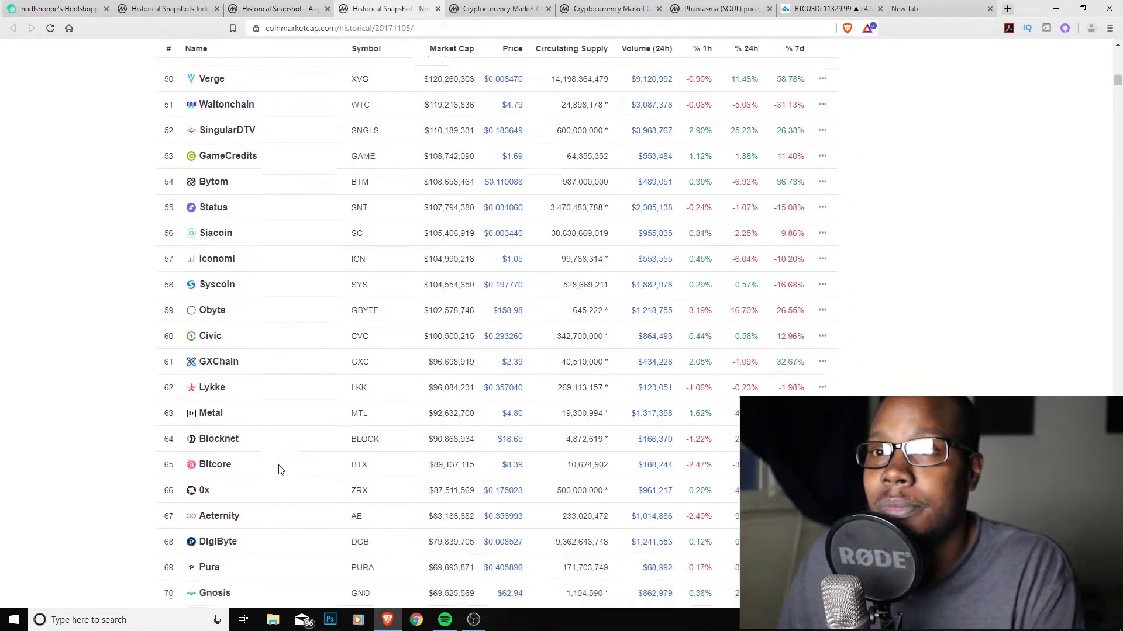
{"action": "scroll", "coordinate": [279, 469], "scroll_direction": "down", "scroll_amount": 1}
{"action": "scroll", "coordinate": [258, 448], "scroll_direction": "down", "scroll_amount": 1}
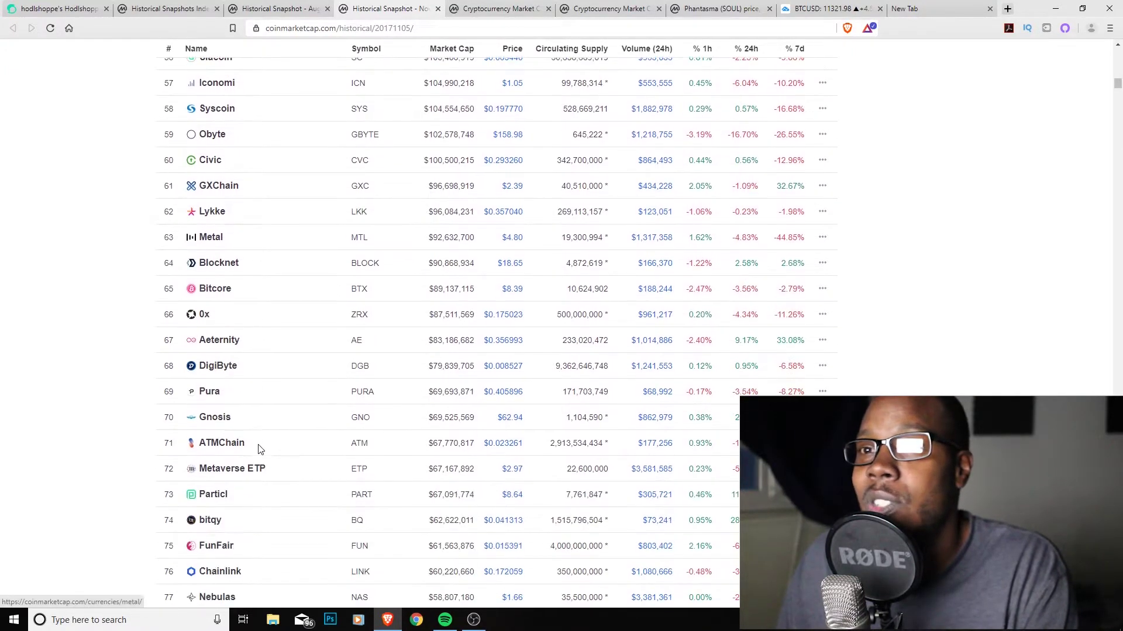
{"action": "scroll", "coordinate": [258, 449], "scroll_direction": "down", "scroll_amount": 1}
{"action": "scroll", "coordinate": [272, 428], "scroll_direction": "down", "scroll_amount": 1}
{"action": "scroll", "coordinate": [272, 428], "scroll_direction": "down", "scroll_amount": 2}
{"action": "scroll", "coordinate": [276, 427], "scroll_direction": "down", "scroll_amount": 1}
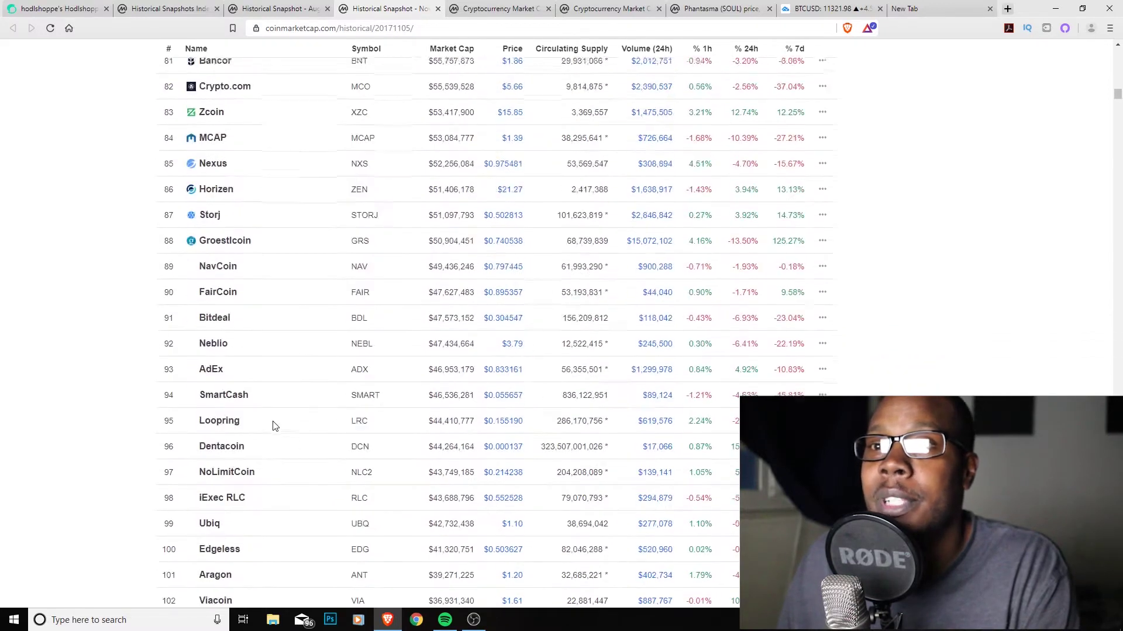
{"action": "scroll", "coordinate": [289, 434], "scroll_direction": "down", "scroll_amount": 1}
{"action": "scroll", "coordinate": [296, 430], "scroll_direction": "down", "scroll_amount": 1}
{"action": "scroll", "coordinate": [297, 431], "scroll_direction": "down", "scroll_amount": 1}
{"action": "scroll", "coordinate": [313, 421], "scroll_direction": "down", "scroll_amount": 3}
{"action": "scroll", "coordinate": [313, 451], "scroll_direction": "down", "scroll_amount": 2}
{"action": "scroll", "coordinate": [306, 457], "scroll_direction": "down", "scroll_amount": 1}
{"action": "scroll", "coordinate": [324, 353], "scroll_direction": "down", "scroll_amount": 3}
{"action": "scroll", "coordinate": [319, 346], "scroll_direction": "down", "scroll_amount": 2}
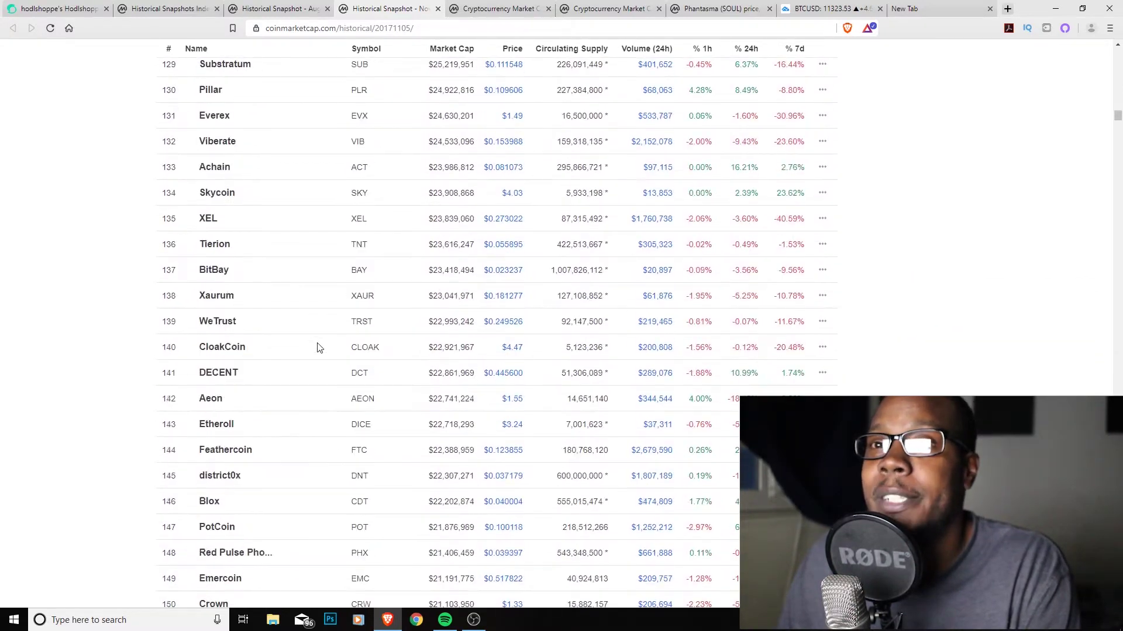
{"action": "scroll", "coordinate": [307, 264], "scroll_direction": "up", "scroll_amount": 5}
{"action": "scroll", "coordinate": [281, 220], "scroll_direction": "up", "scroll_amount": 4}
{"action": "scroll", "coordinate": [272, 188], "scroll_direction": "up", "scroll_amount": 5}
{"action": "scroll", "coordinate": [271, 188], "scroll_direction": "up", "scroll_amount": 4}
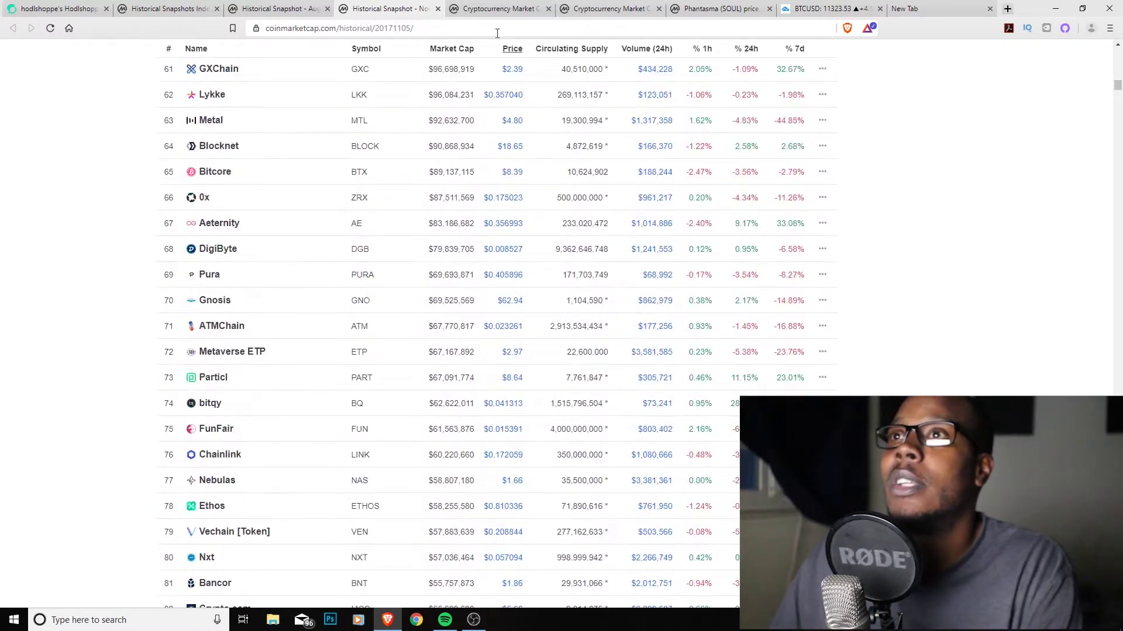
{"action": "left_click", "coordinate": [498, 8]}
{"action": "scroll", "coordinate": [255, 122], "scroll_direction": "up", "scroll_amount": 3}
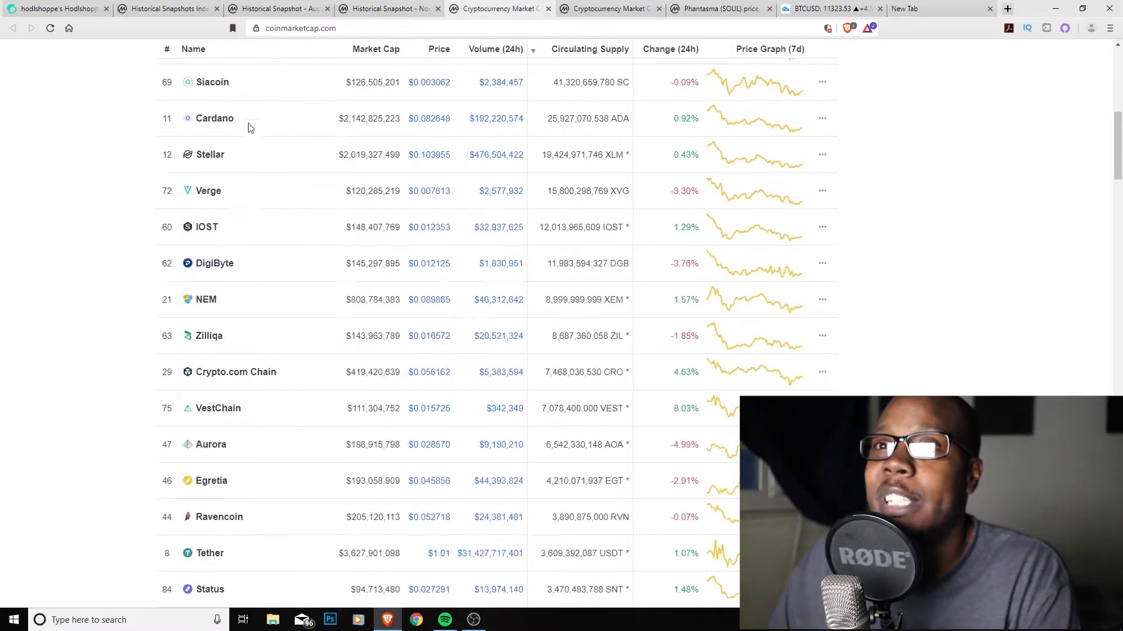
{"action": "scroll", "coordinate": [264, 176], "scroll_direction": "up", "scroll_amount": 5}
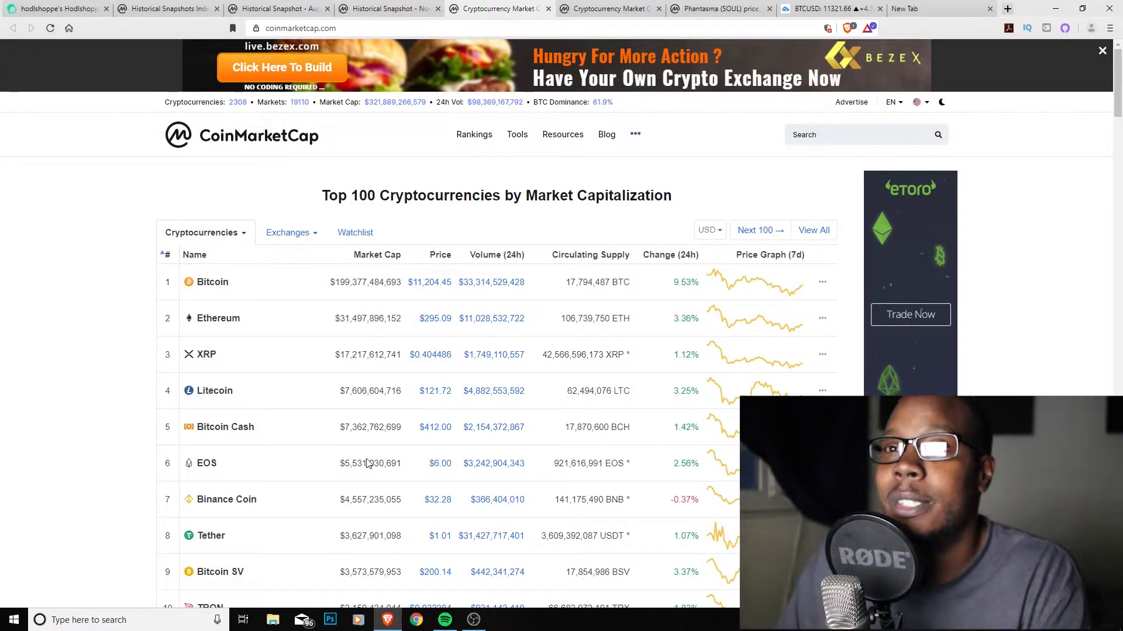
{"action": "scroll", "coordinate": [351, 412], "scroll_direction": "down", "scroll_amount": 3}
{"action": "scroll", "coordinate": [341, 364], "scroll_direction": "up", "scroll_amount": 1}
{"action": "scroll", "coordinate": [341, 355], "scroll_direction": "up", "scroll_amount": 1}
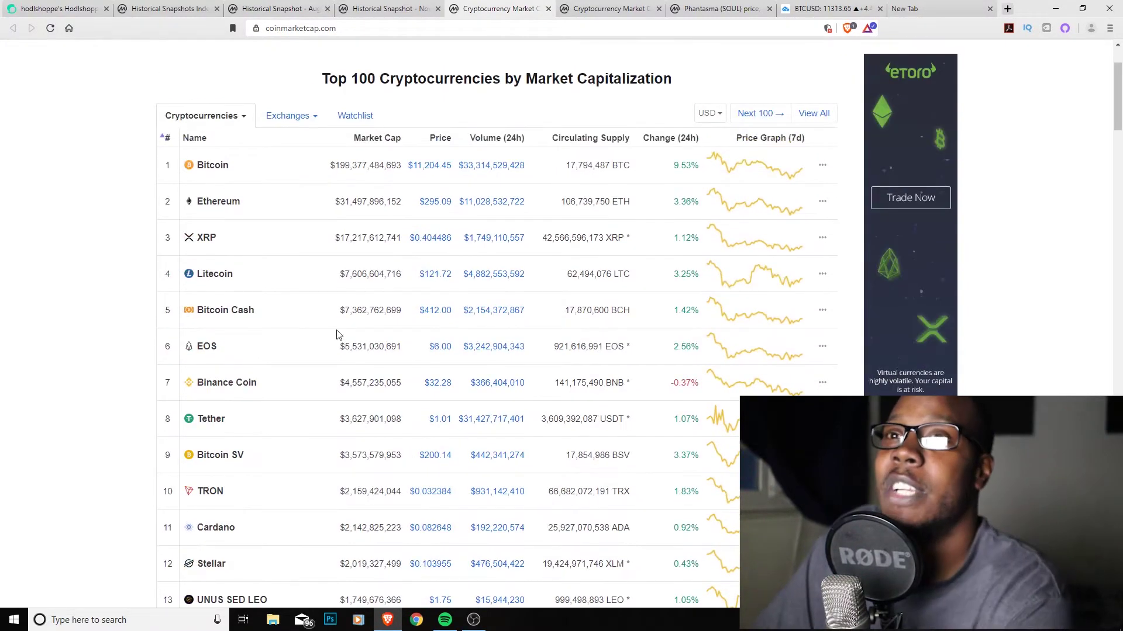
{"action": "scroll", "coordinate": [334, 321], "scroll_direction": "down", "scroll_amount": 1}
{"action": "scroll", "coordinate": [323, 309], "scroll_direction": "down", "scroll_amount": 2}
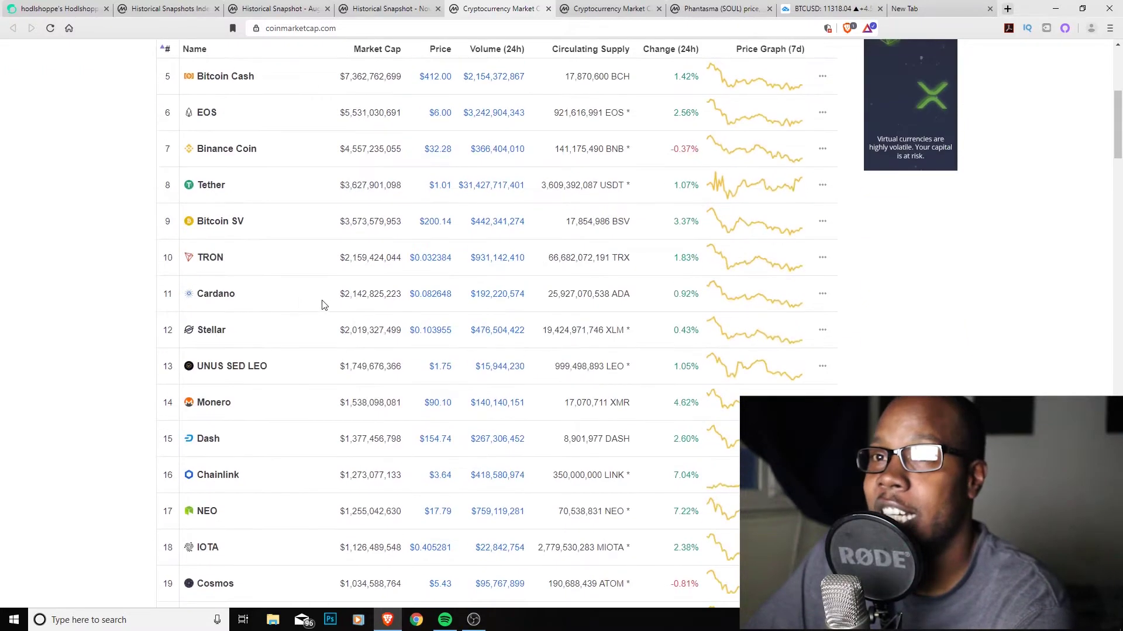
{"action": "scroll", "coordinate": [268, 272], "scroll_direction": "up", "scroll_amount": 2}
{"action": "scroll", "coordinate": [259, 255], "scroll_direction": "up", "scroll_amount": 2}
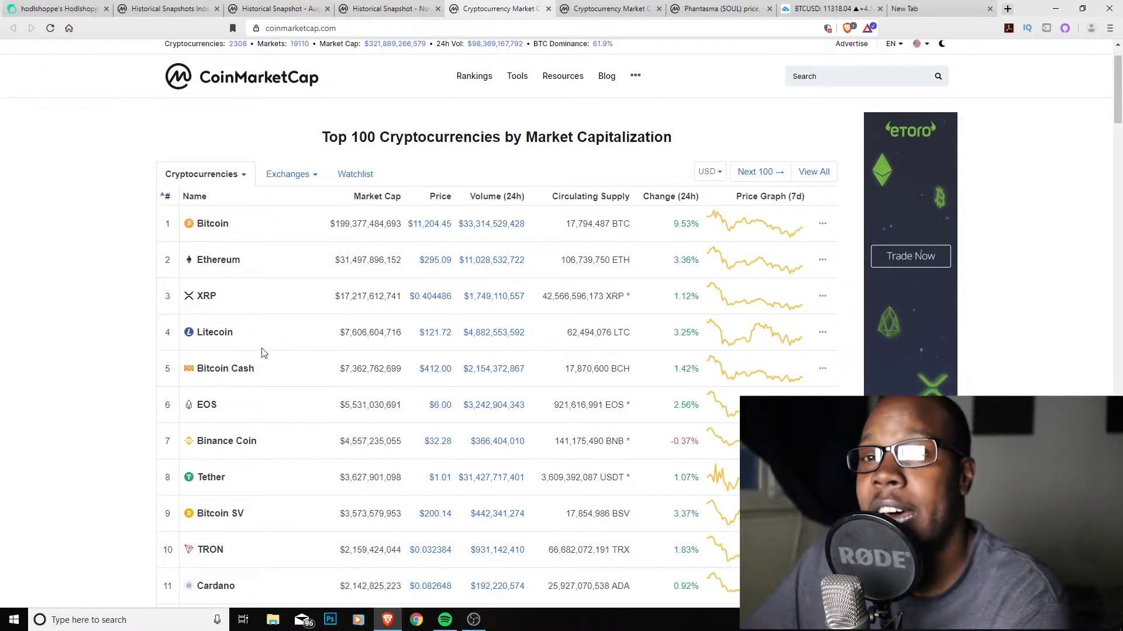
{"action": "scroll", "coordinate": [279, 338], "scroll_direction": "down", "scroll_amount": 2}
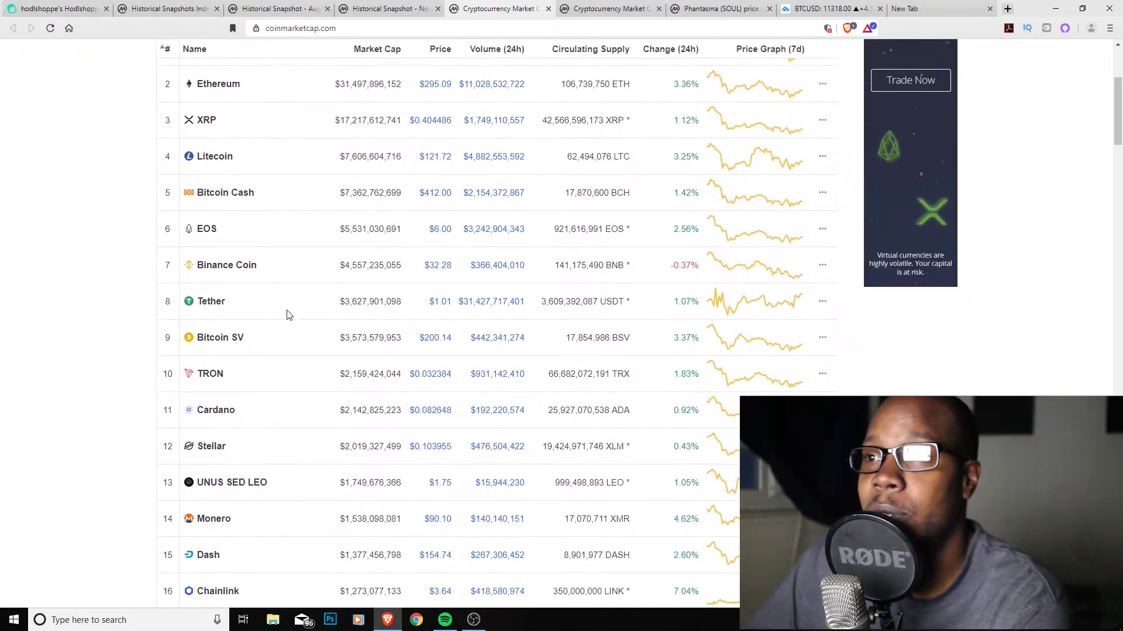
{"action": "scroll", "coordinate": [282, 325], "scroll_direction": "down", "scroll_amount": 3}
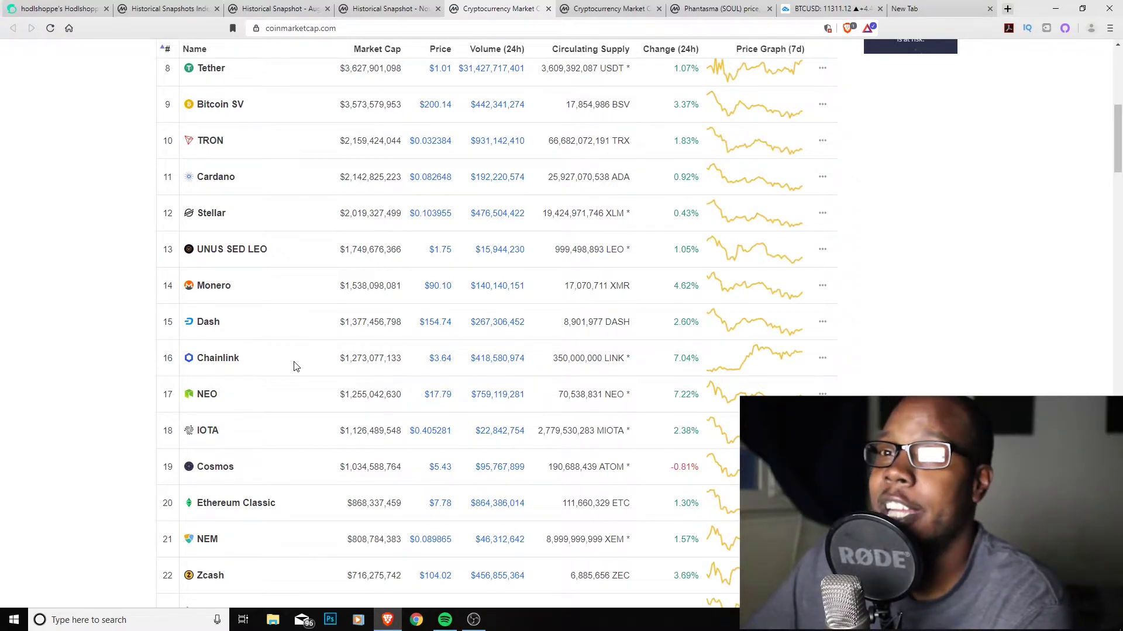
{"action": "scroll", "coordinate": [246, 421], "scroll_direction": "down", "scroll_amount": 1}
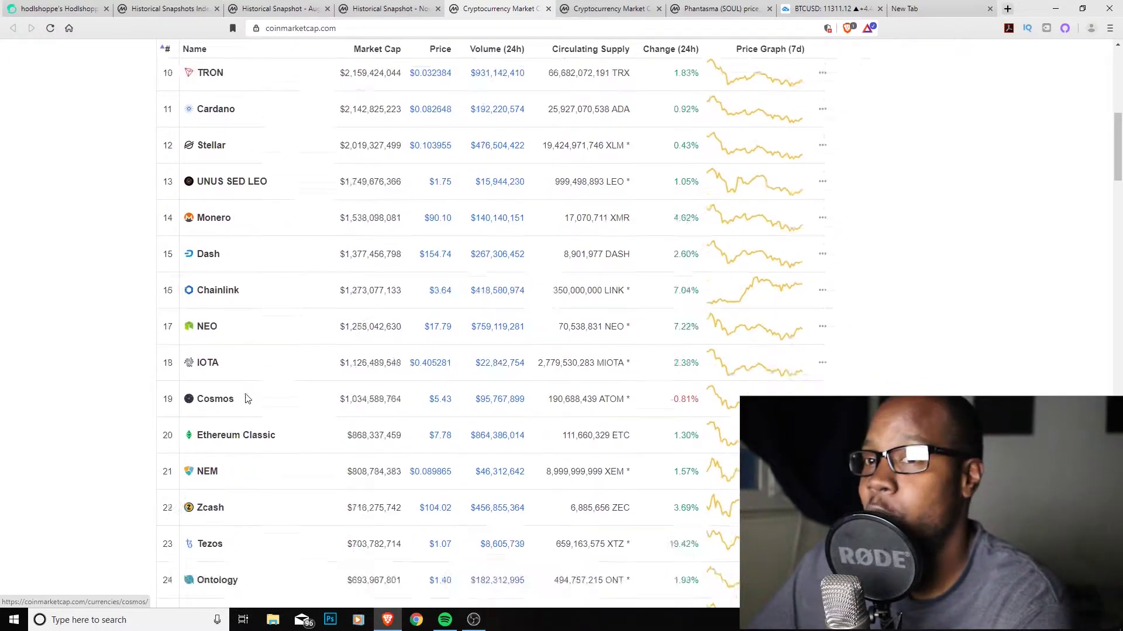
{"action": "scroll", "coordinate": [250, 386], "scroll_direction": "down", "scroll_amount": 2}
{"action": "scroll", "coordinate": [257, 379], "scroll_direction": "down", "scroll_amount": 1}
{"action": "scroll", "coordinate": [263, 376], "scroll_direction": "down", "scroll_amount": 1}
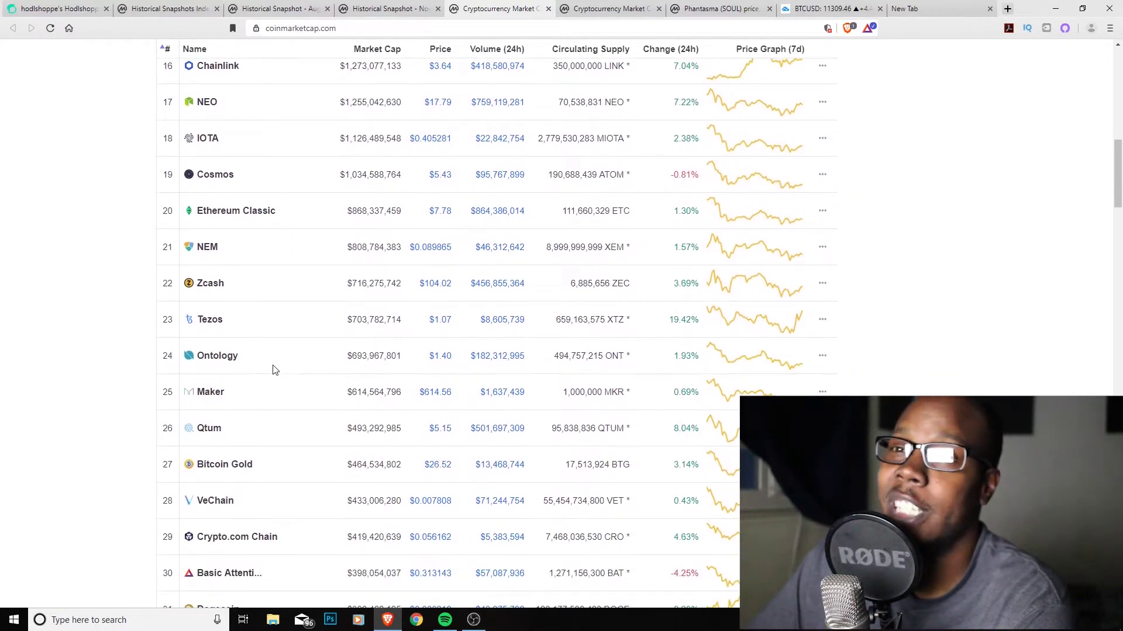
{"action": "scroll", "coordinate": [271, 371], "scroll_direction": "down", "scroll_amount": 2}
{"action": "scroll", "coordinate": [273, 369], "scroll_direction": "down", "scroll_amount": 1}
{"action": "scroll", "coordinate": [272, 368], "scroll_direction": "down", "scroll_amount": 2}
{"action": "scroll", "coordinate": [271, 363], "scroll_direction": "down", "scroll_amount": 2}
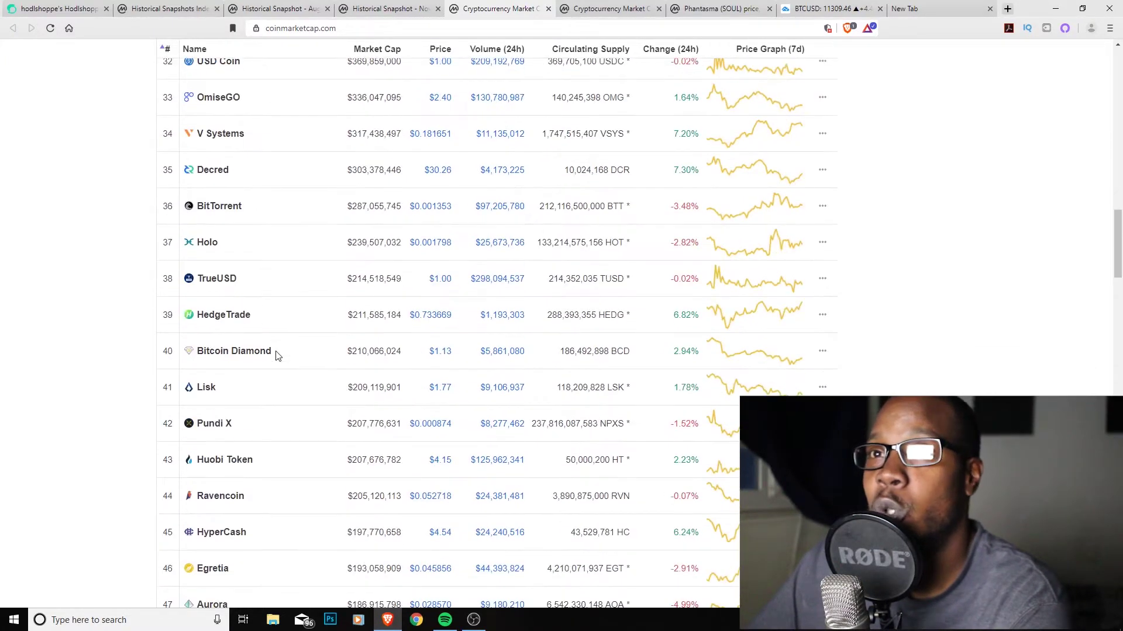
{"action": "scroll", "coordinate": [272, 340], "scroll_direction": "down", "scroll_amount": 1}
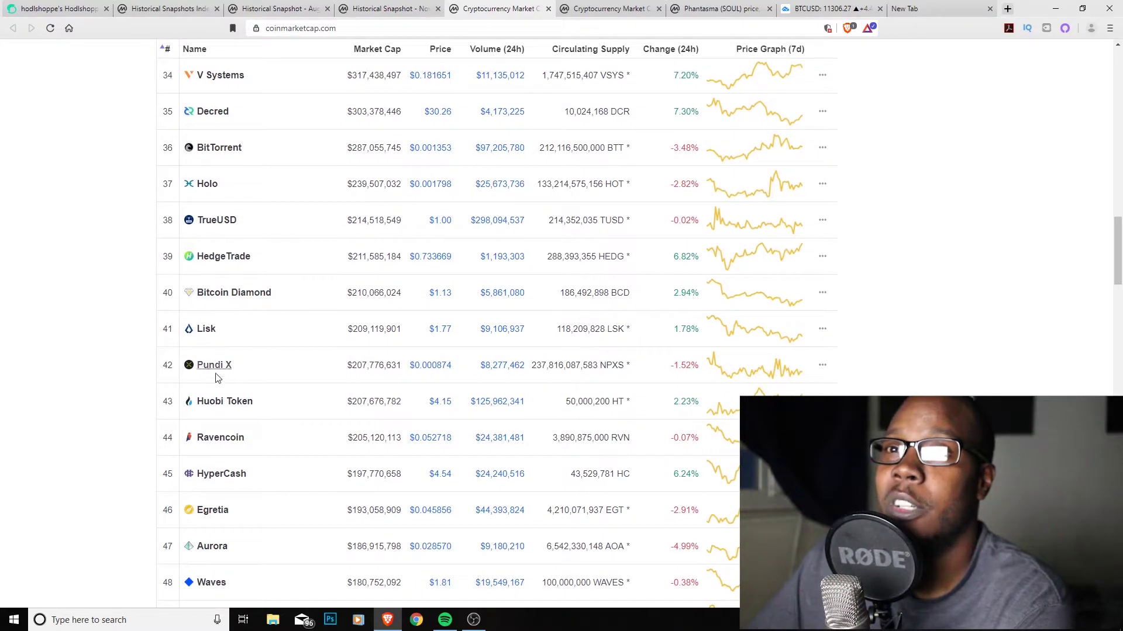
{"action": "scroll", "coordinate": [259, 316], "scroll_direction": "down", "scroll_amount": 3}
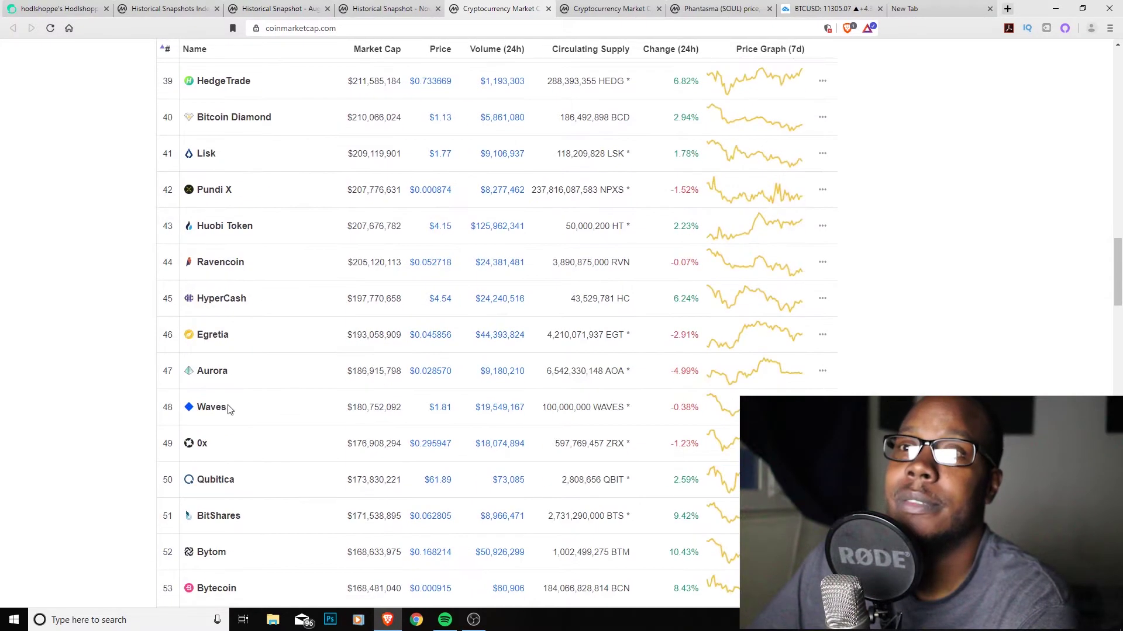
{"action": "scroll", "coordinate": [263, 339], "scroll_direction": "down", "scroll_amount": 1}
{"action": "scroll", "coordinate": [255, 325], "scroll_direction": "down", "scroll_amount": 2}
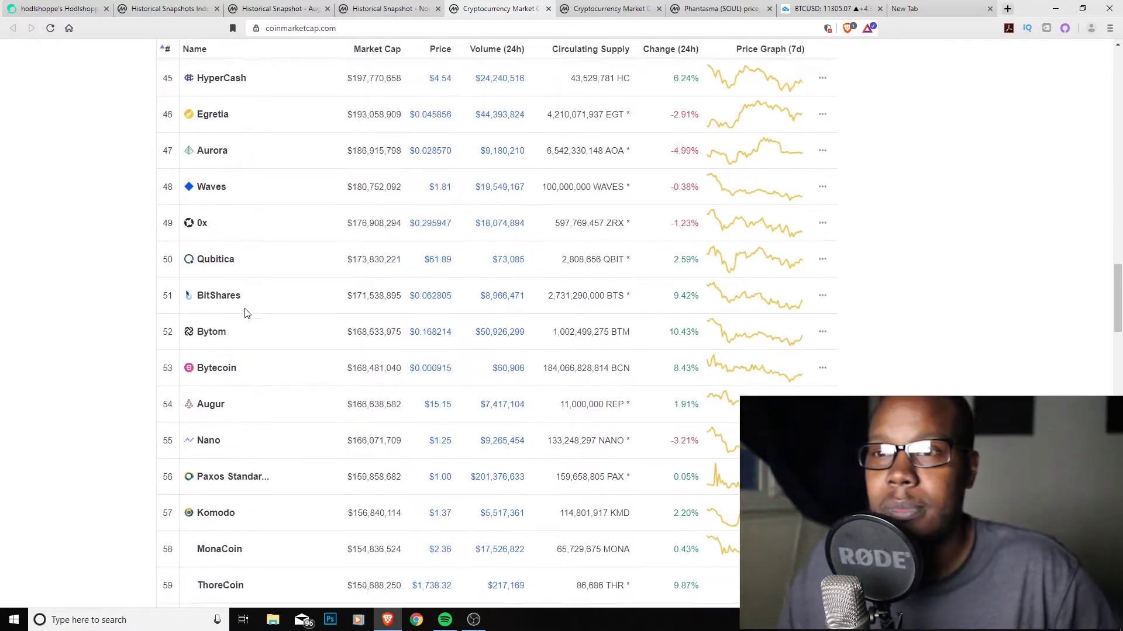
{"action": "scroll", "coordinate": [280, 316], "scroll_direction": "down", "scroll_amount": 3}
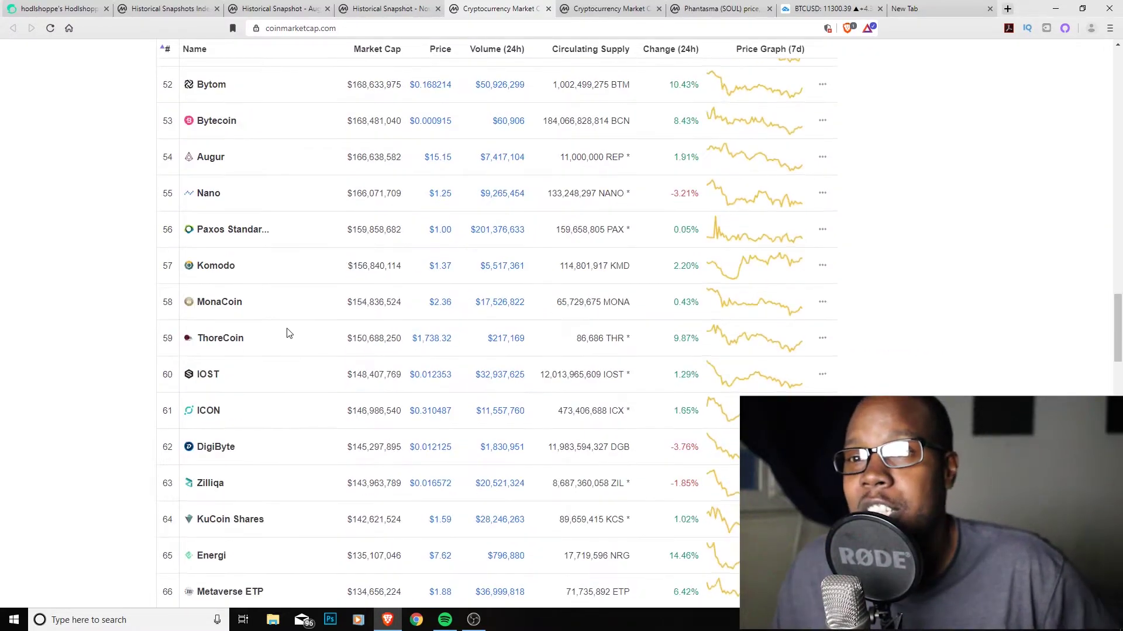
{"action": "scroll", "coordinate": [285, 332], "scroll_direction": "down", "scroll_amount": 3}
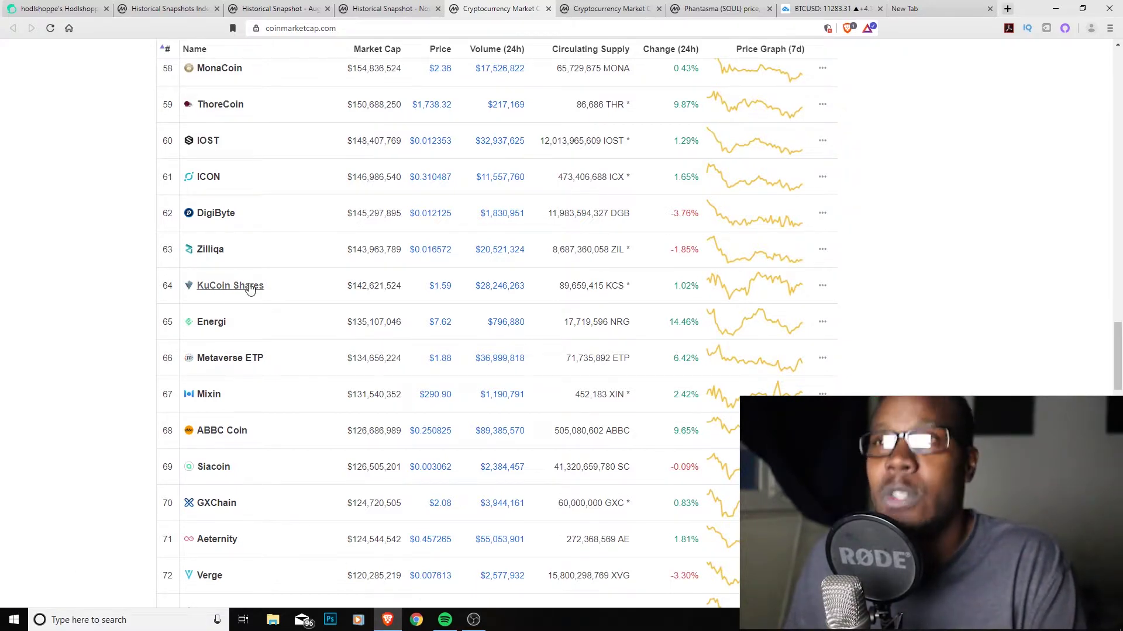
{"action": "scroll", "coordinate": [294, 282], "scroll_direction": "up", "scroll_amount": 3}
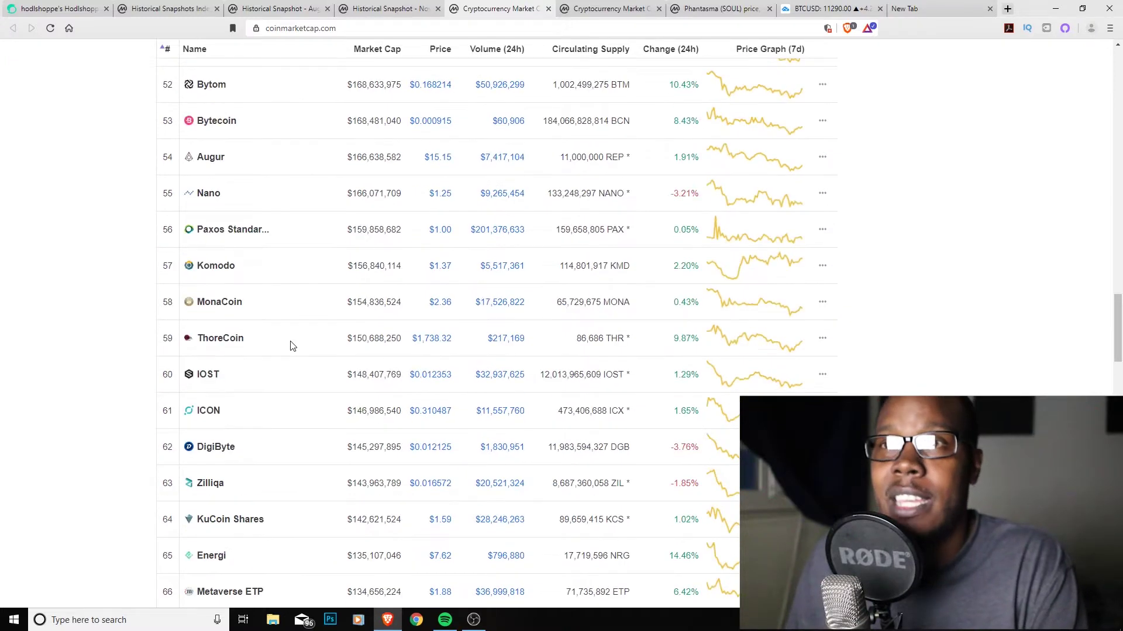
{"action": "scroll", "coordinate": [293, 341], "scroll_direction": "up", "scroll_amount": 2}
{"action": "scroll", "coordinate": [293, 341], "scroll_direction": "up", "scroll_amount": 1}
{"action": "scroll", "coordinate": [285, 326], "scroll_direction": "up", "scroll_amount": 2}
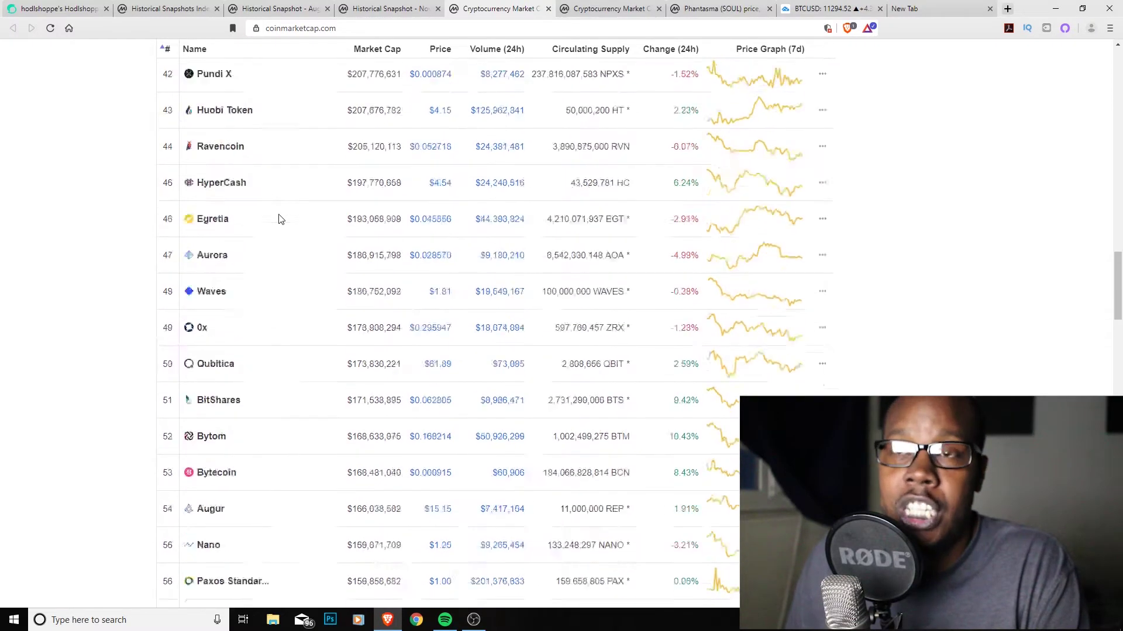
{"action": "scroll", "coordinate": [279, 219], "scroll_direction": "up", "scroll_amount": 2}
{"action": "scroll", "coordinate": [275, 220], "scroll_direction": "up", "scroll_amount": 3}
{"action": "scroll", "coordinate": [269, 226], "scroll_direction": "up", "scroll_amount": 4}
{"action": "scroll", "coordinate": [263, 247], "scroll_direction": "up", "scroll_amount": 7}
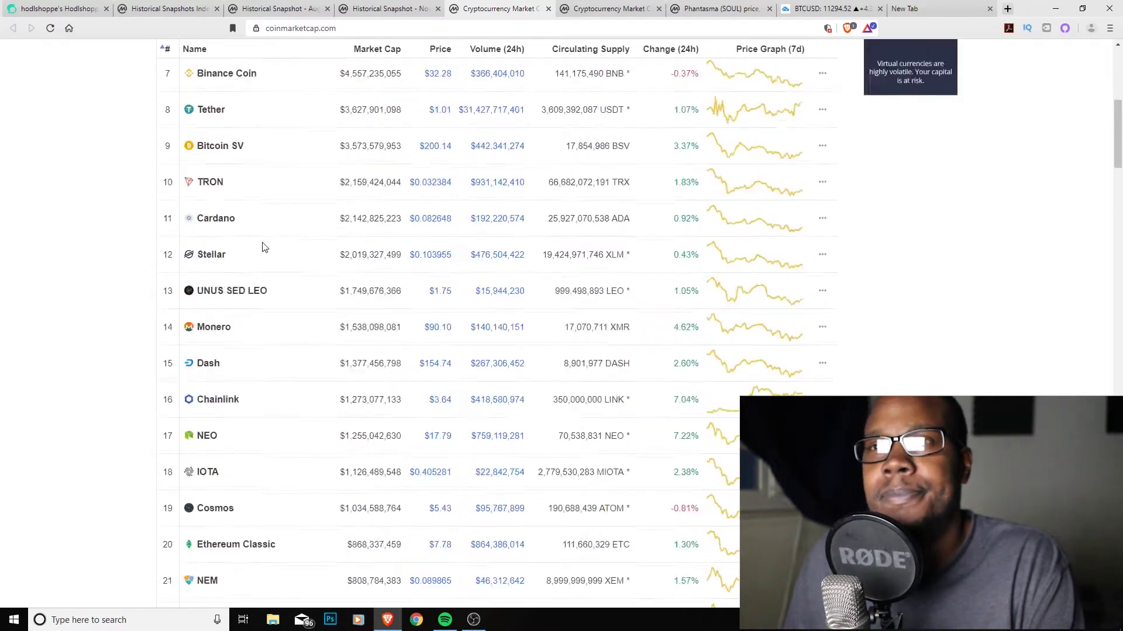
{"action": "scroll", "coordinate": [261, 246], "scroll_direction": "up", "scroll_amount": 5}
{"action": "scroll", "coordinate": [255, 333], "scroll_direction": "up", "scroll_amount": 3}
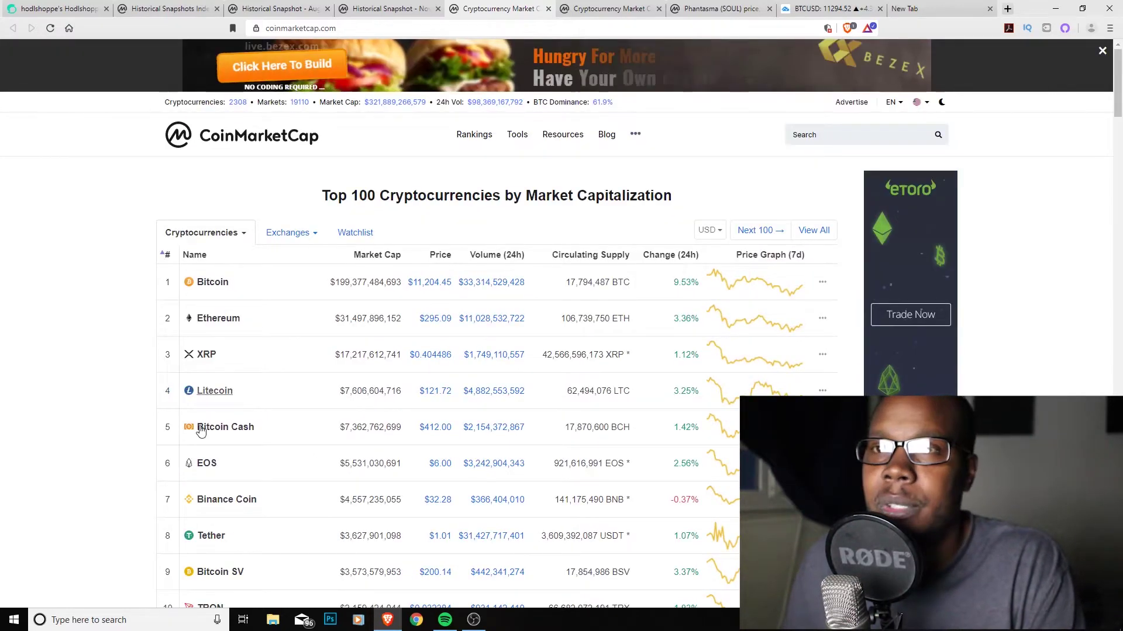
{"action": "scroll", "coordinate": [201, 427], "scroll_direction": "down", "scroll_amount": 2}
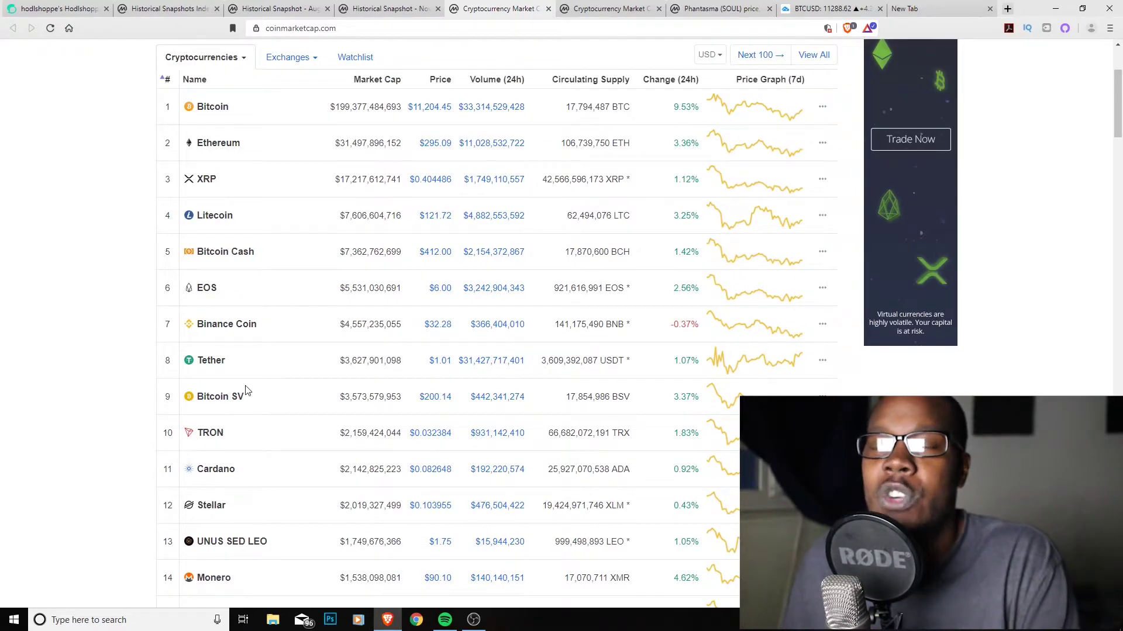
{"action": "scroll", "coordinate": [264, 447], "scroll_direction": "down", "scroll_amount": 2}
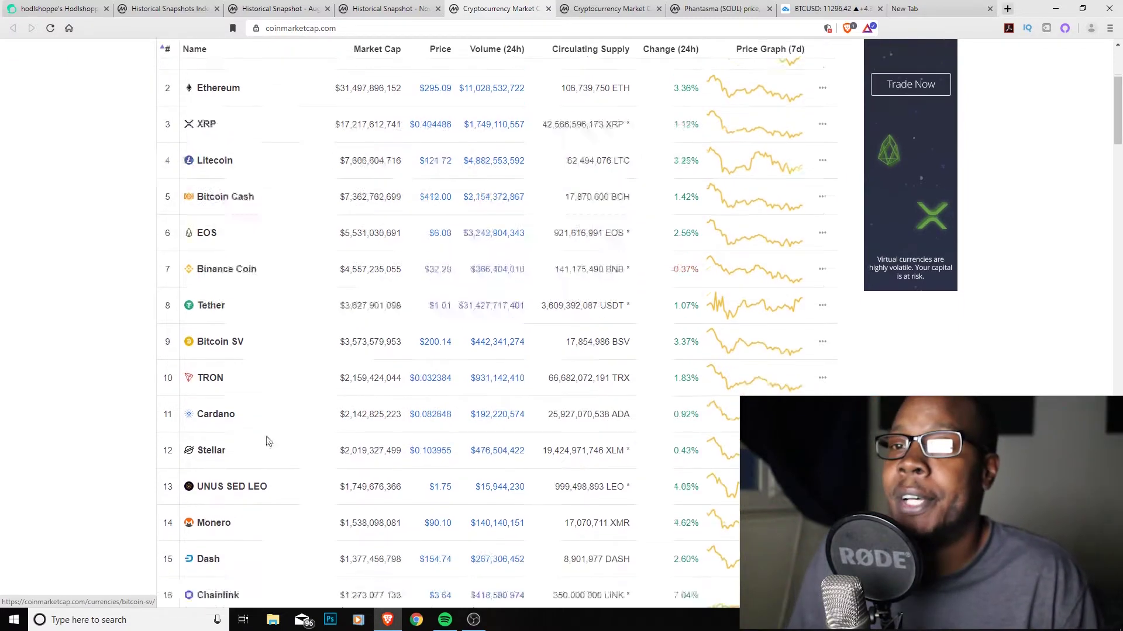
{"action": "scroll", "coordinate": [268, 439], "scroll_direction": "down", "scroll_amount": 1}
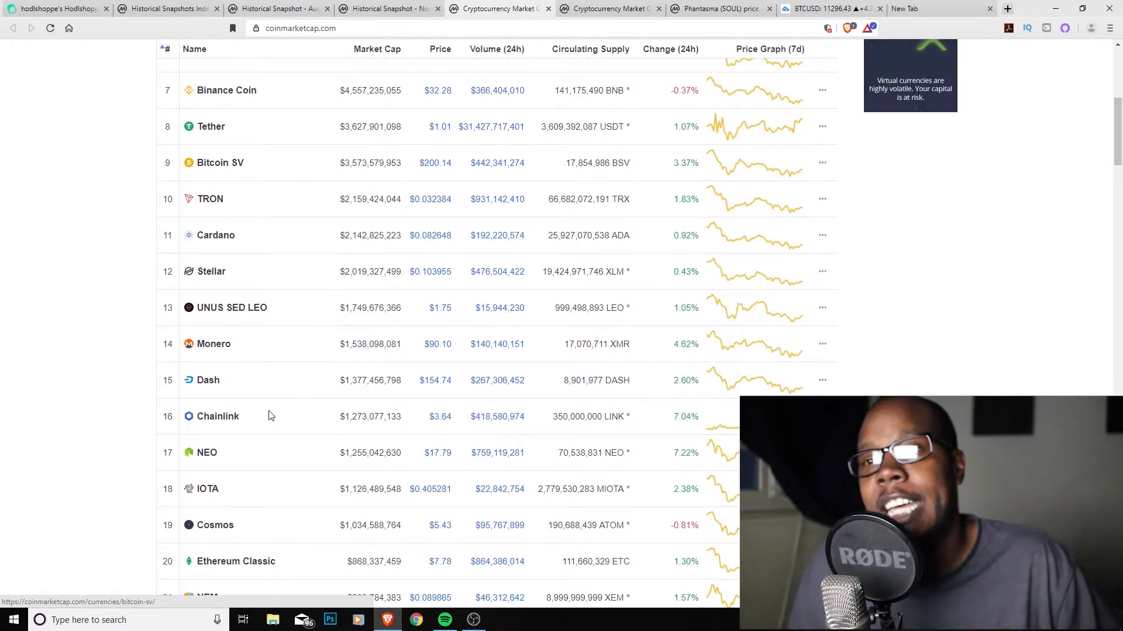
{"action": "scroll", "coordinate": [233, 447], "scroll_direction": "down", "scroll_amount": 1}
{"action": "scroll", "coordinate": [233, 440], "scroll_direction": "down", "scroll_amount": 2}
{"action": "scroll", "coordinate": [245, 428], "scroll_direction": "down", "scroll_amount": 1}
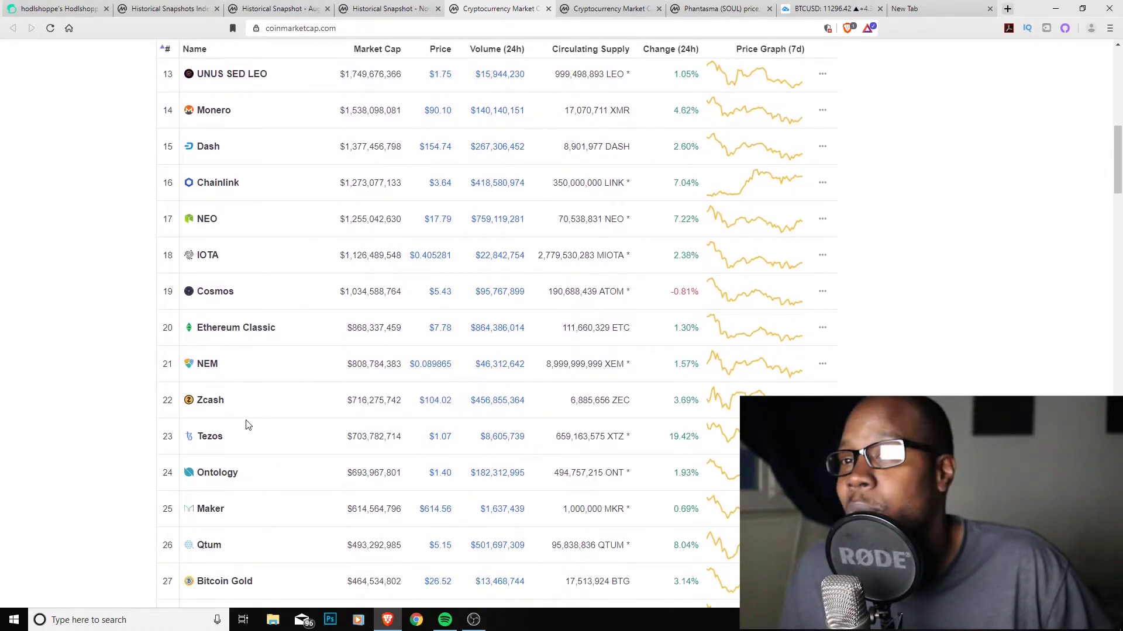
{"action": "scroll", "coordinate": [263, 439], "scroll_direction": "down", "scroll_amount": 1}
{"action": "scroll", "coordinate": [281, 443], "scroll_direction": "down", "scroll_amount": 2}
{"action": "scroll", "coordinate": [289, 435], "scroll_direction": "down", "scroll_amount": 1}
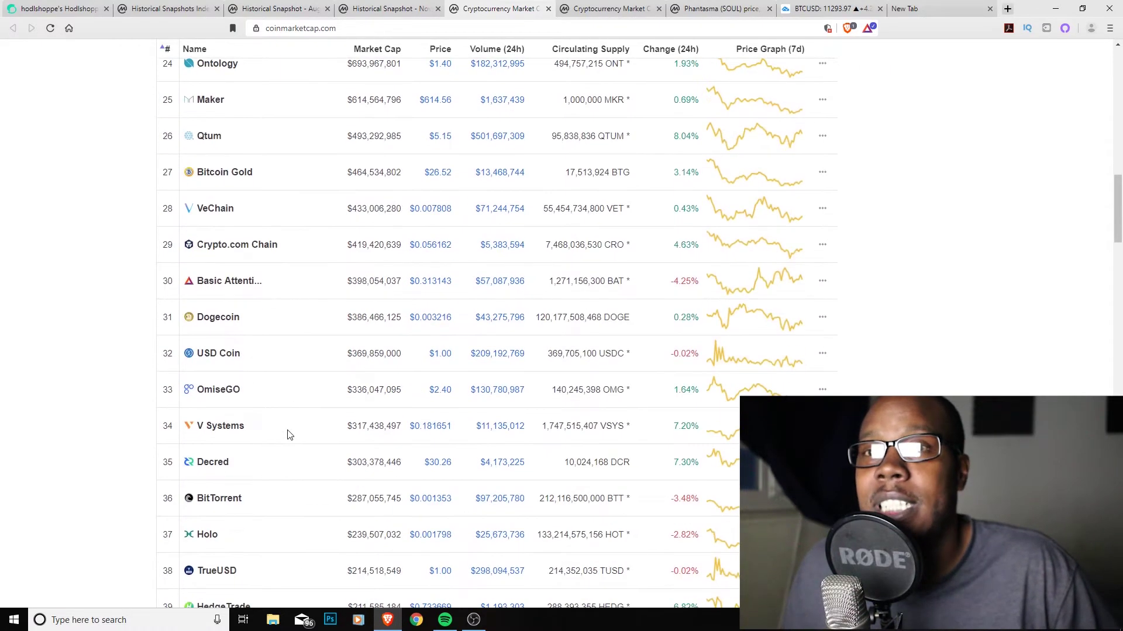
{"action": "scroll", "coordinate": [286, 434], "scroll_direction": "down", "scroll_amount": 2}
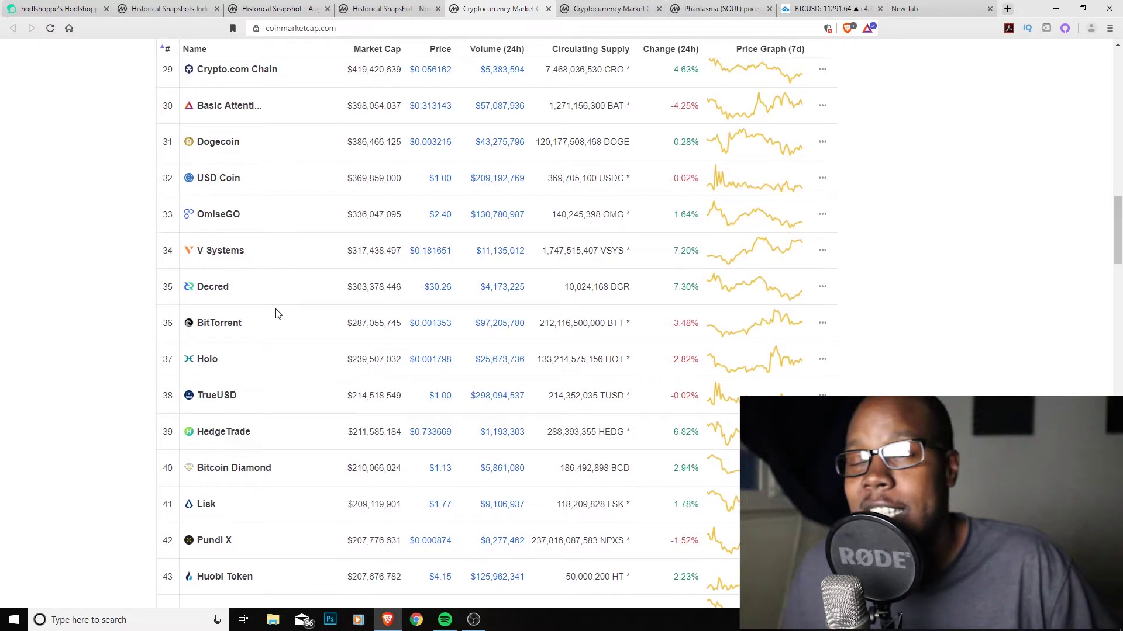
{"action": "scroll", "coordinate": [271, 335], "scroll_direction": "down", "scroll_amount": 2}
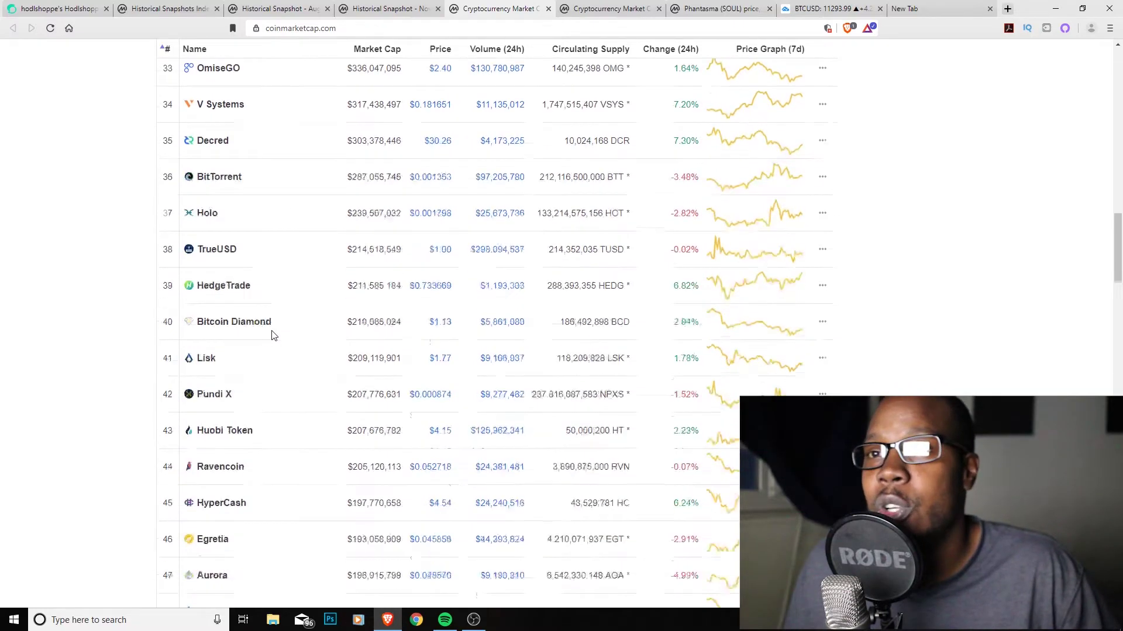
{"action": "scroll", "coordinate": [277, 327], "scroll_direction": "up", "scroll_amount": 1}
{"action": "scroll", "coordinate": [282, 323], "scroll_direction": "up", "scroll_amount": 2}
{"action": "scroll", "coordinate": [284, 317], "scroll_direction": "up", "scroll_amount": 3}
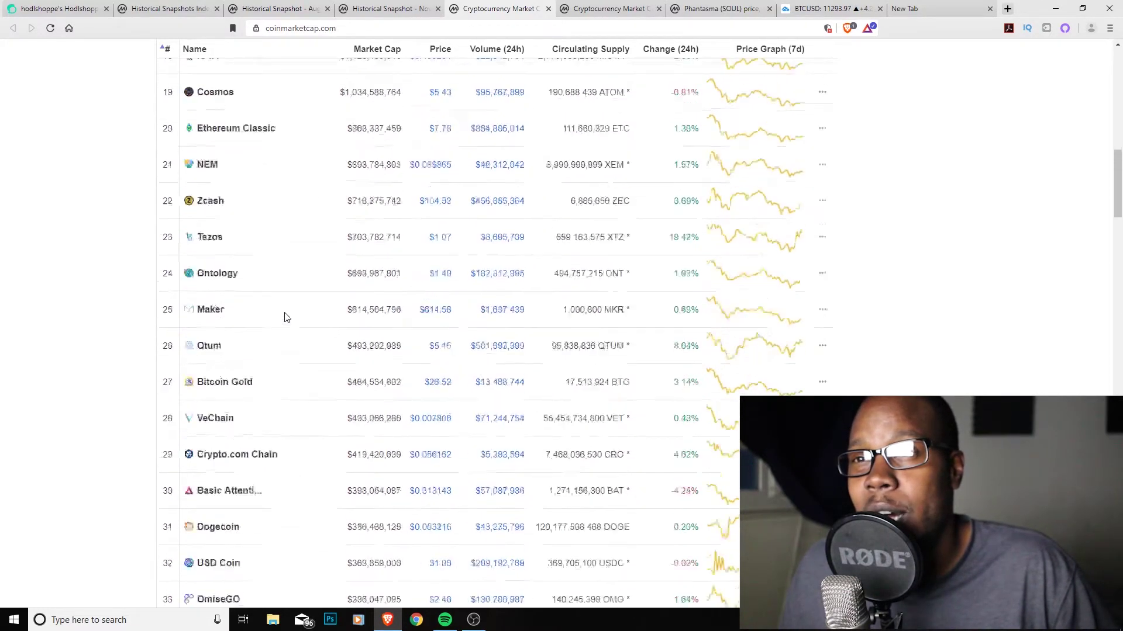
{"action": "scroll", "coordinate": [289, 311], "scroll_direction": "up", "scroll_amount": 2}
{"action": "scroll", "coordinate": [289, 308], "scroll_direction": "up", "scroll_amount": 1}
{"action": "scroll", "coordinate": [288, 311], "scroll_direction": "up", "scroll_amount": 2}
{"action": "scroll", "coordinate": [288, 310], "scroll_direction": "up", "scroll_amount": 4}
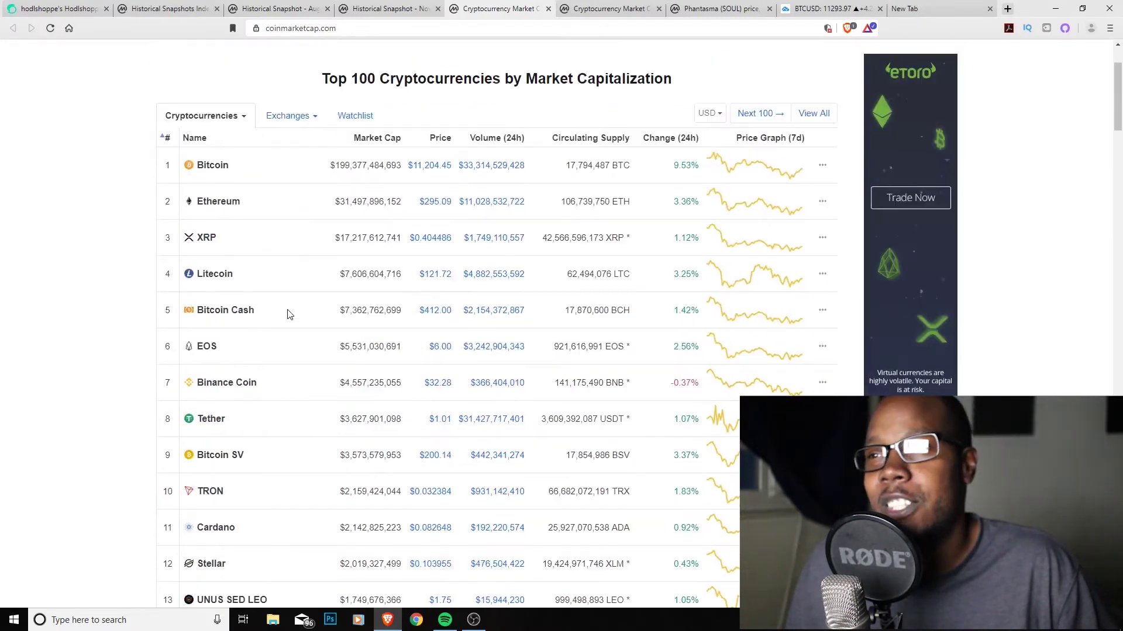
{"action": "scroll", "coordinate": [286, 312], "scroll_direction": "up", "scroll_amount": 1}
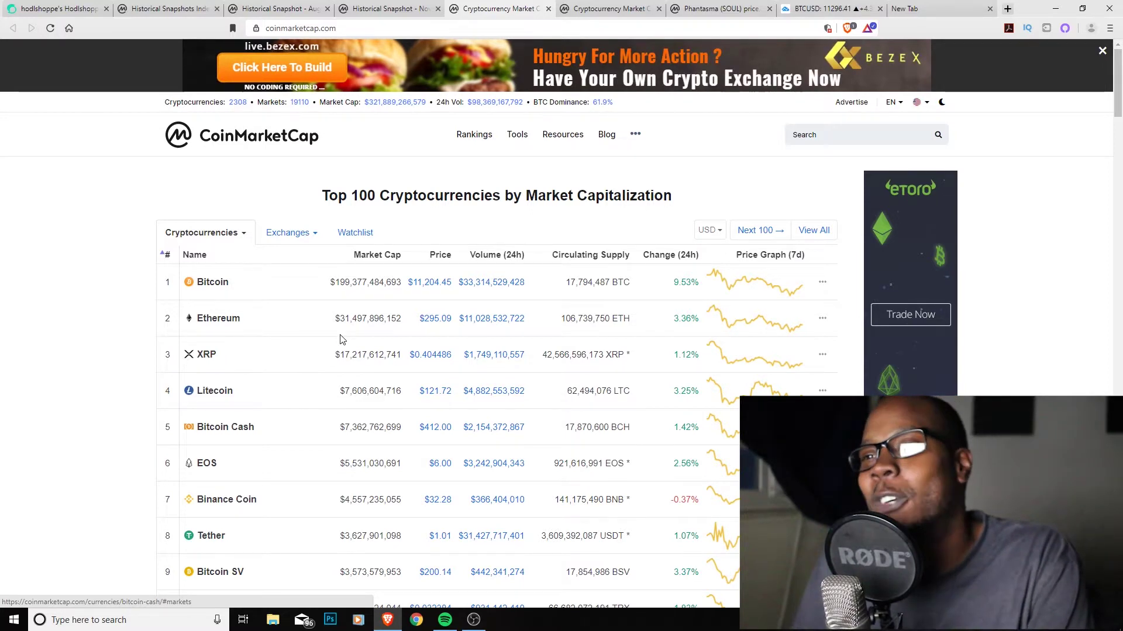
{"action": "scroll", "coordinate": [342, 340], "scroll_direction": "down", "scroll_amount": 1}
{"action": "scroll", "coordinate": [340, 339], "scroll_direction": "down", "scroll_amount": 1}
{"action": "scroll", "coordinate": [338, 338], "scroll_direction": "down", "scroll_amount": 1}
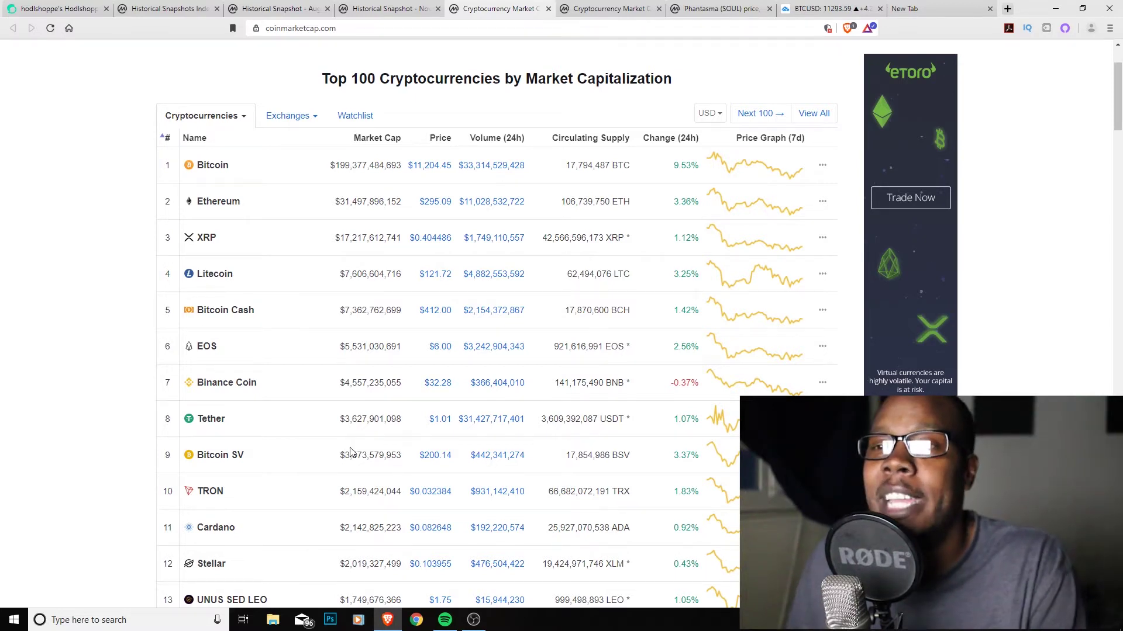
{"action": "scroll", "coordinate": [349, 452], "scroll_direction": "down", "scroll_amount": 2}
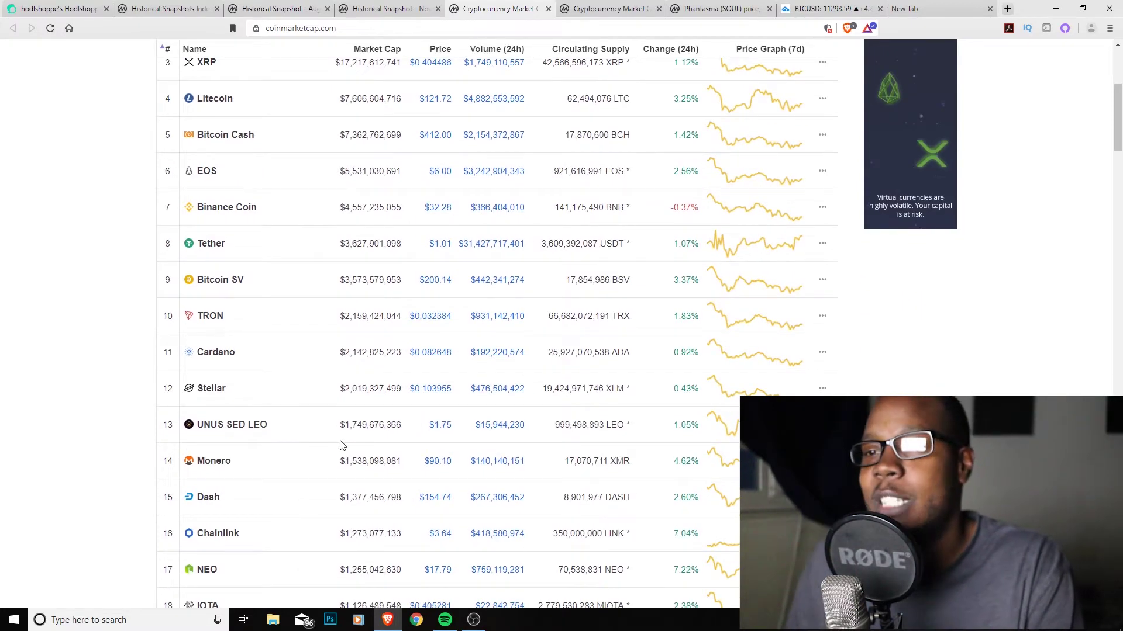
{"action": "scroll", "coordinate": [308, 451], "scroll_direction": "down", "scroll_amount": 2}
{"action": "scroll", "coordinate": [325, 451], "scroll_direction": "down", "scroll_amount": 2}
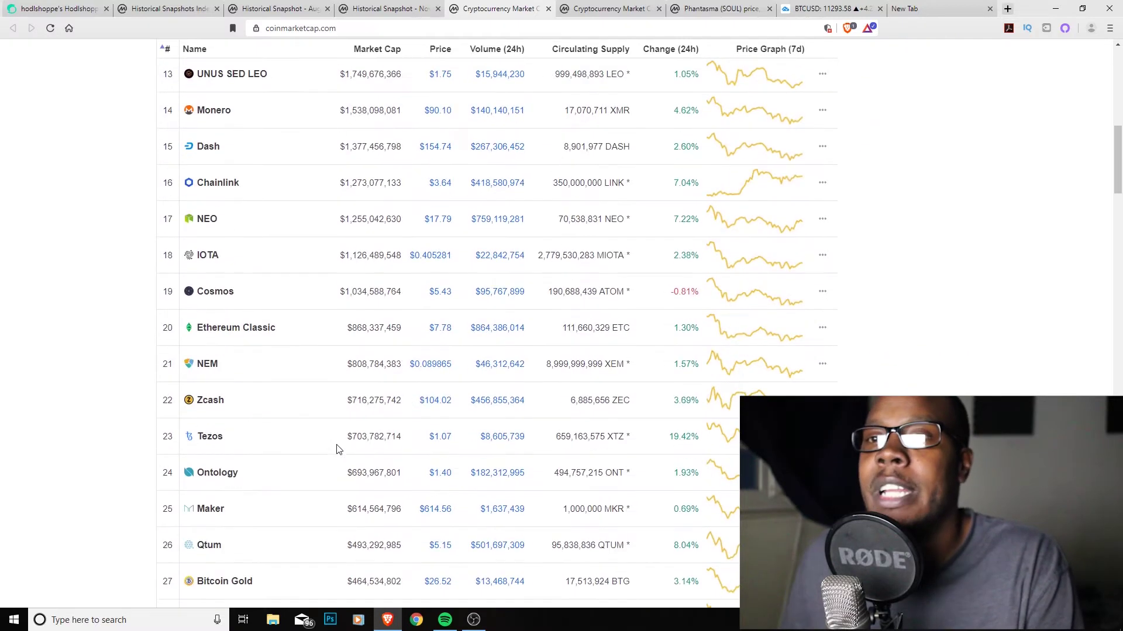
{"action": "scroll", "coordinate": [341, 451], "scroll_direction": "down", "scroll_amount": 1}
{"action": "scroll", "coordinate": [347, 421], "scroll_direction": "down", "scroll_amount": 1}
{"action": "scroll", "coordinate": [344, 408], "scroll_direction": "down", "scroll_amount": 1}
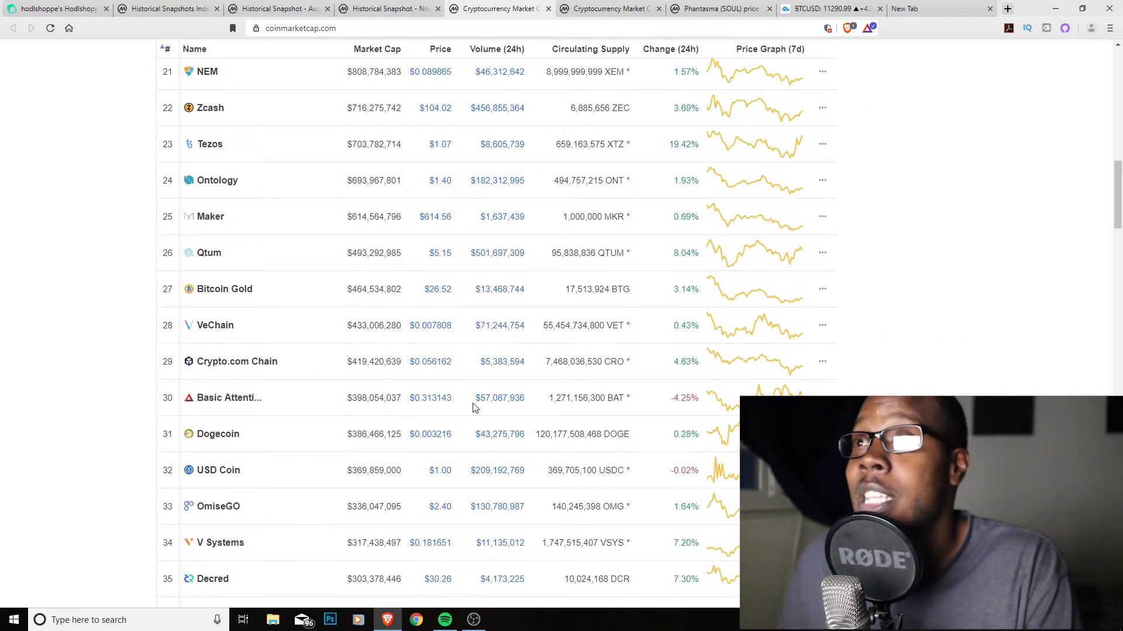
Return to the TradingView BTCUSD 4-hour chart showing the late-June spike and pullback
{"action": "left_click", "coordinate": [800, 10]}
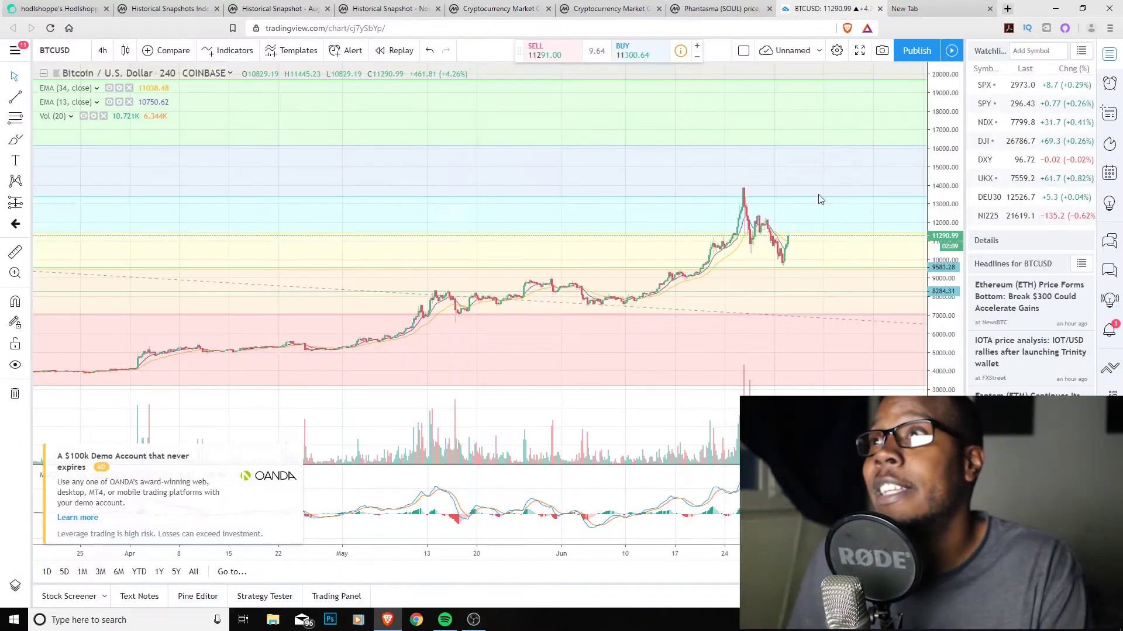
{"action": "scroll", "coordinate": [803, 264], "scroll_direction": "up", "scroll_amount": 2}
{"action": "scroll", "coordinate": [684, 245], "scroll_direction": "up", "scroll_amount": 2}
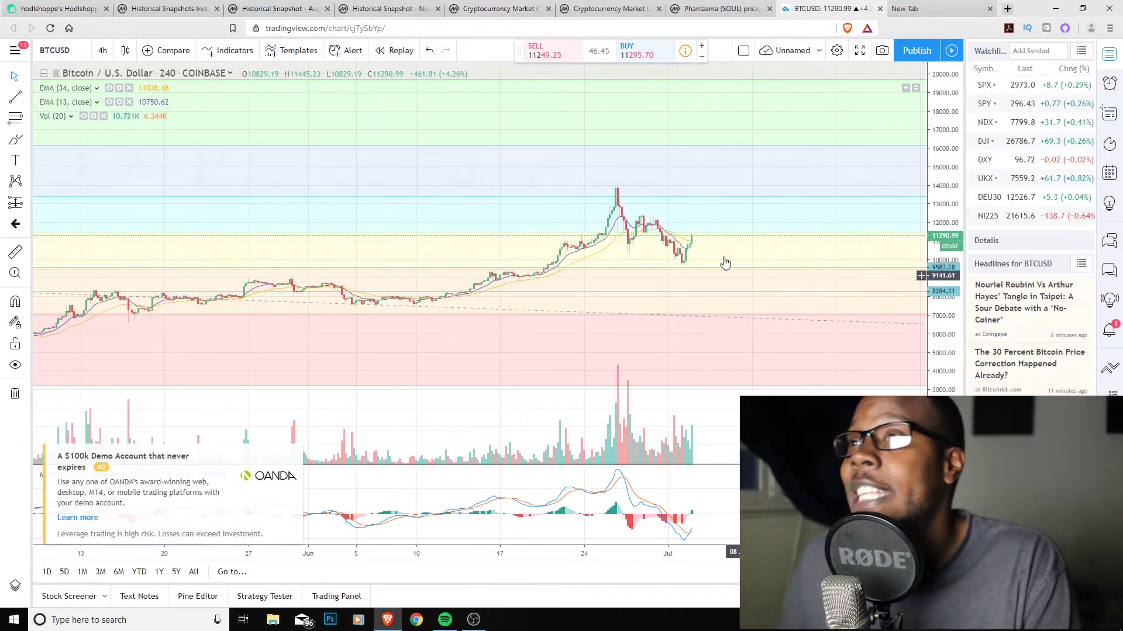
{"action": "scroll", "coordinate": [658, 237], "scroll_direction": "up", "scroll_amount": 2}
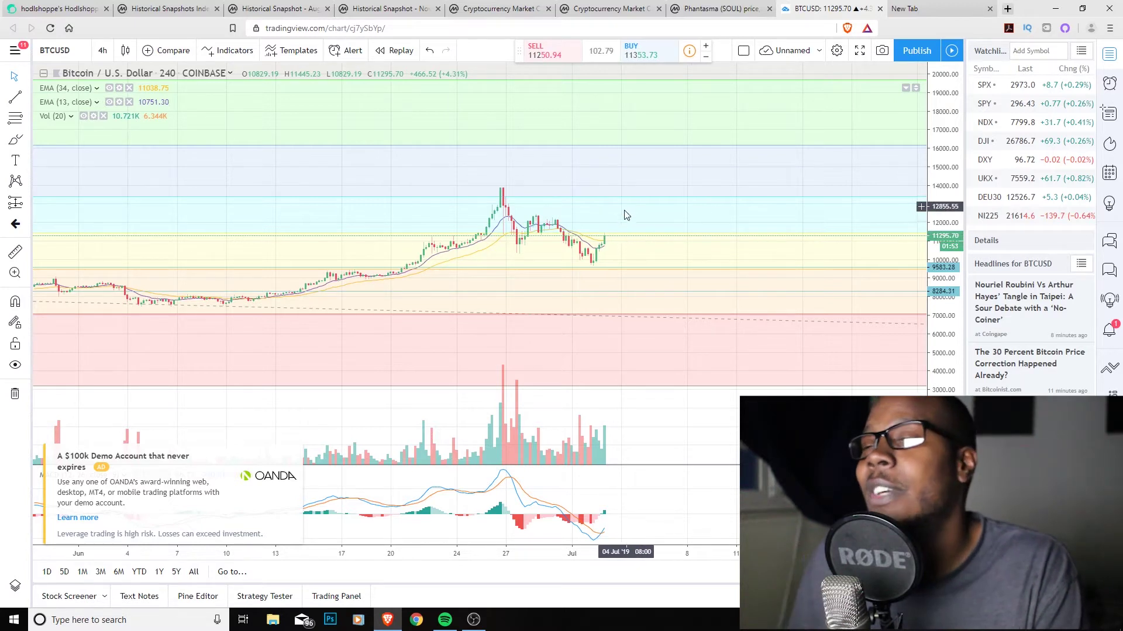
{"action": "scroll", "coordinate": [544, 204], "scroll_direction": "down", "scroll_amount": 2}
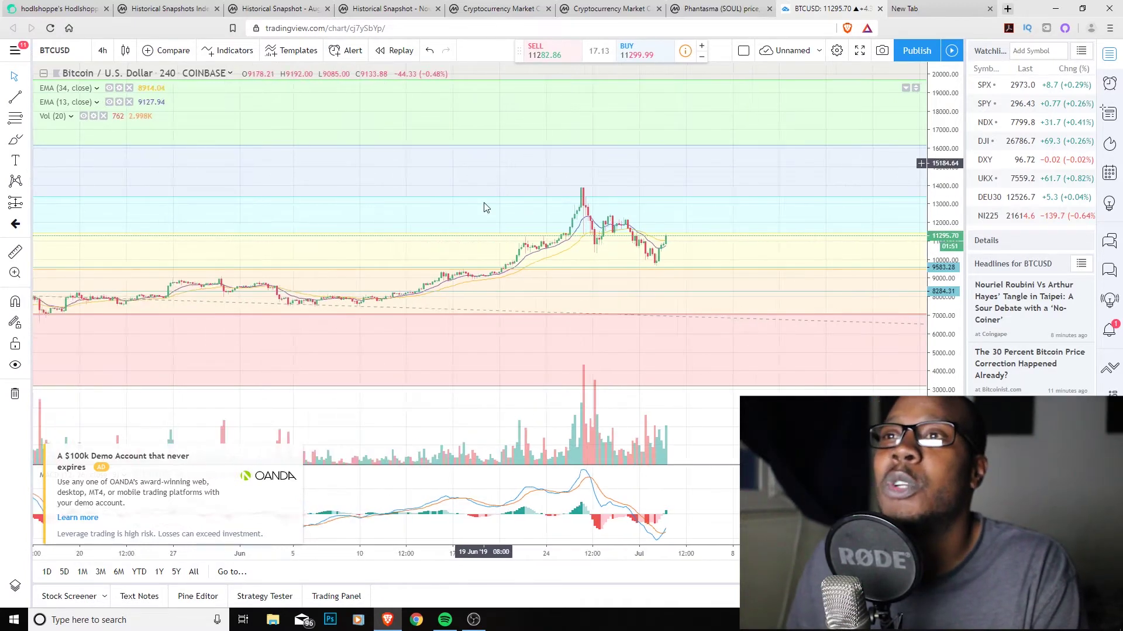
{"action": "scroll", "coordinate": [504, 213], "scroll_direction": "down", "scroll_amount": 3}
{"action": "scroll", "coordinate": [527, 264], "scroll_direction": "down", "scroll_amount": 3}
{"action": "scroll", "coordinate": [518, 211], "scroll_direction": "down", "scroll_amount": 2}
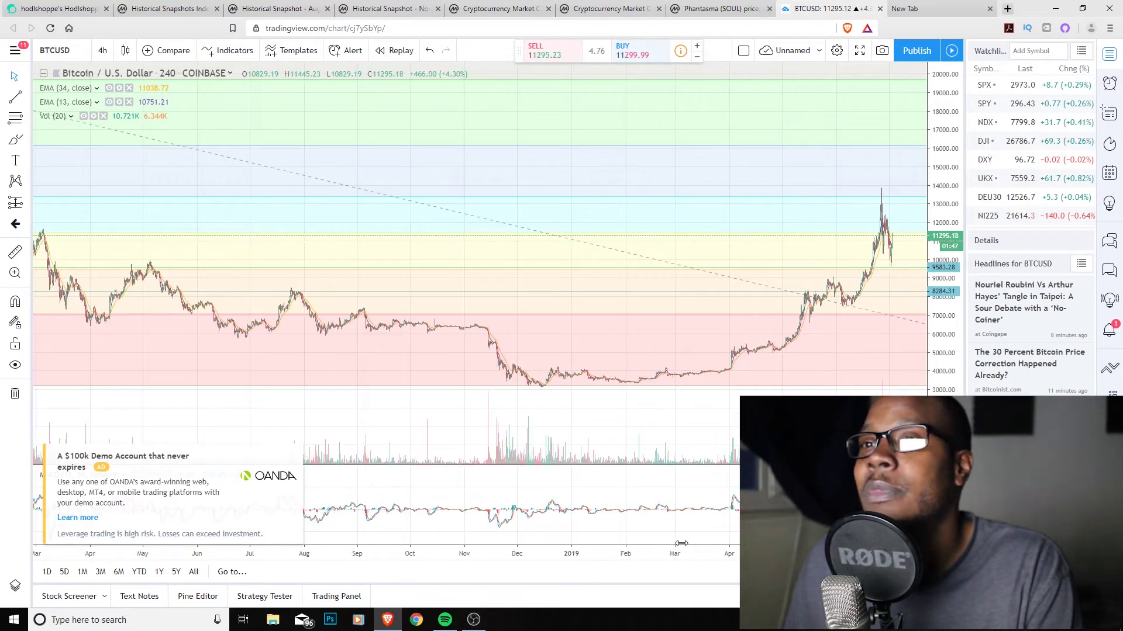
{"action": "scroll", "coordinate": [526, 307], "scroll_direction": "up", "scroll_amount": 2}
{"action": "scroll", "coordinate": [404, 351], "scroll_direction": "up", "scroll_amount": 2}
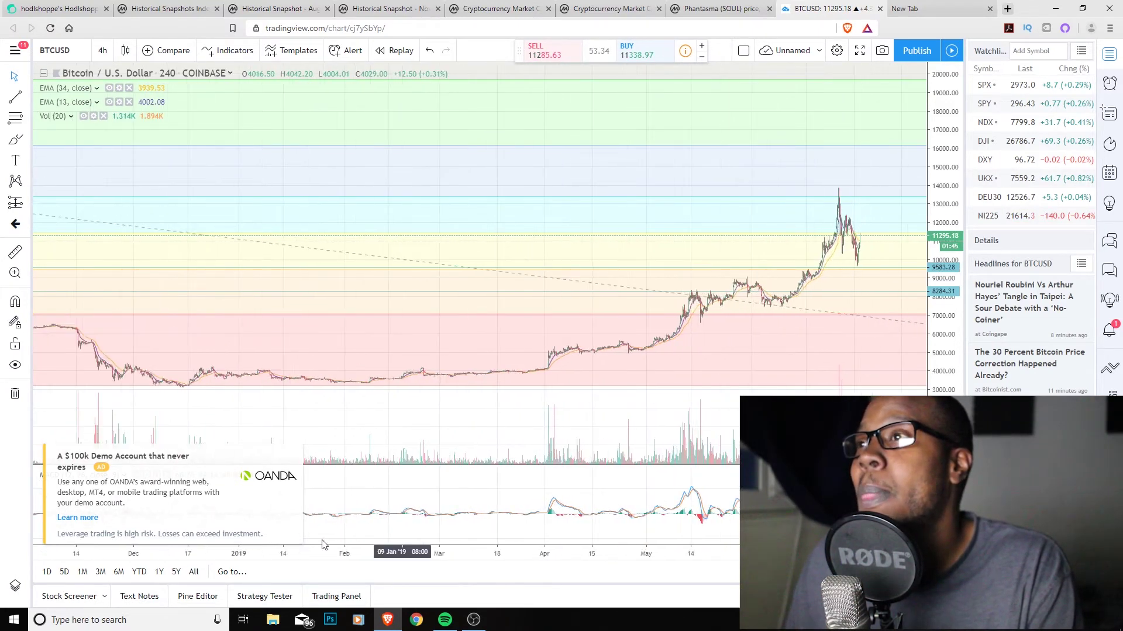
{"action": "scroll", "coordinate": [526, 351], "scroll_direction": "up", "scroll_amount": 2}
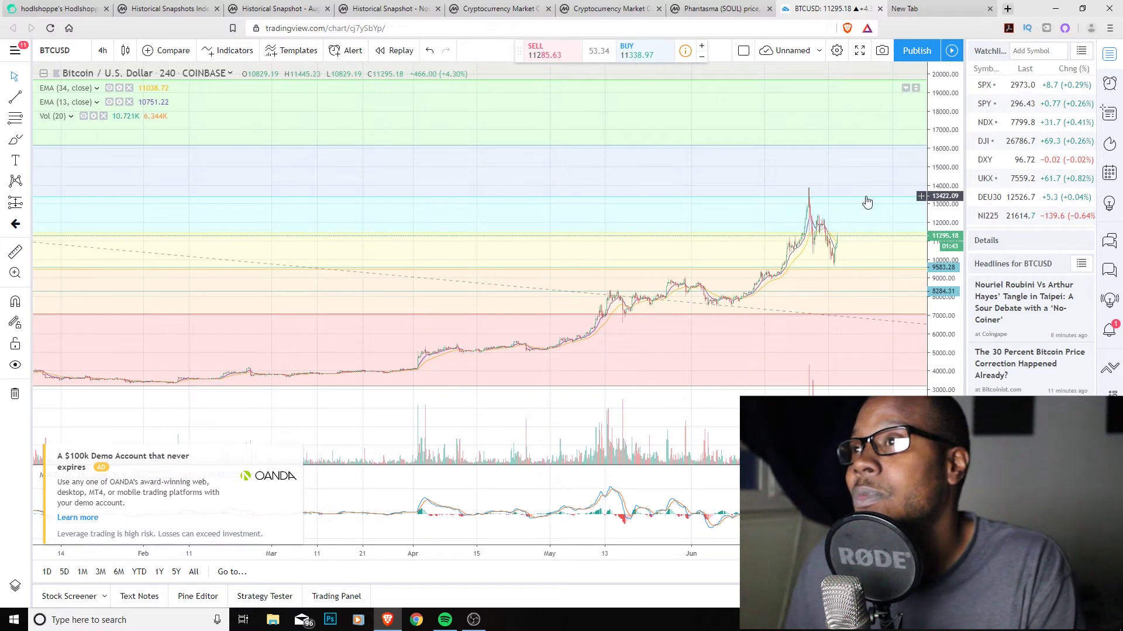